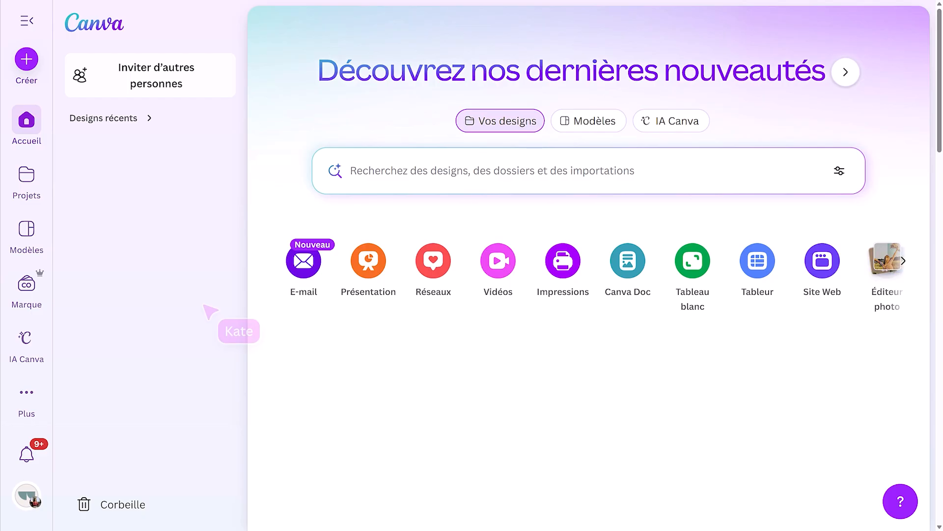
- Search the template library for "pitch deck" and browse the presentation templates it offers
click(27, 229)
click(395, 173)
text(pitch deck)
key(Return)
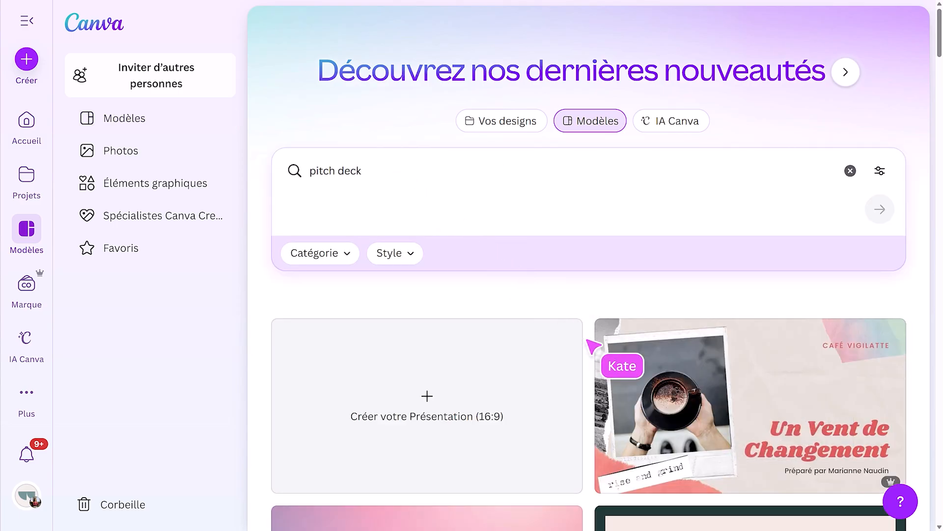
scroll(599, 351, down, 15)
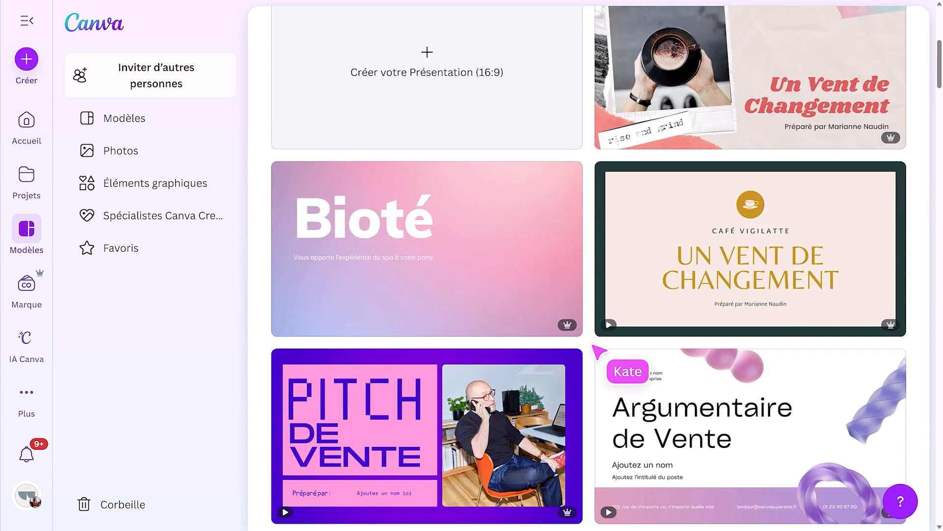
scroll(599, 352, down, 7)
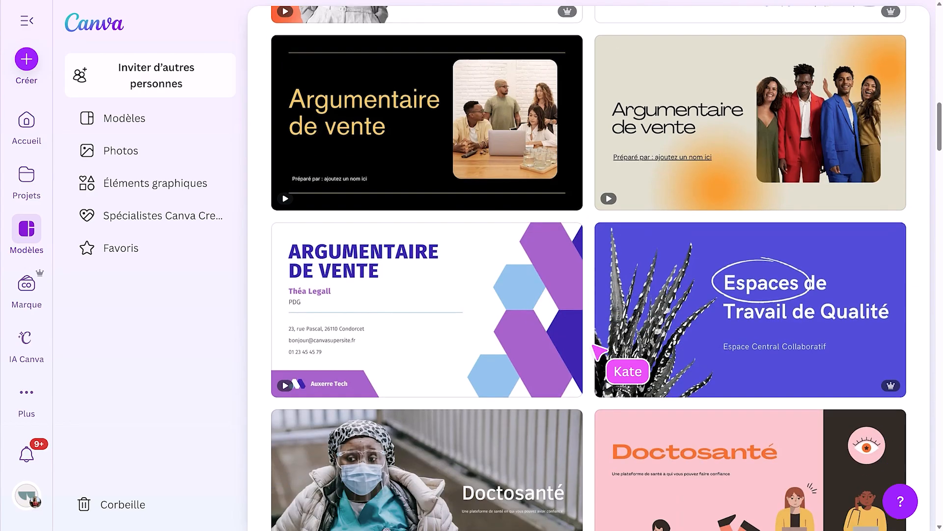
scroll(598, 352, up, 20)
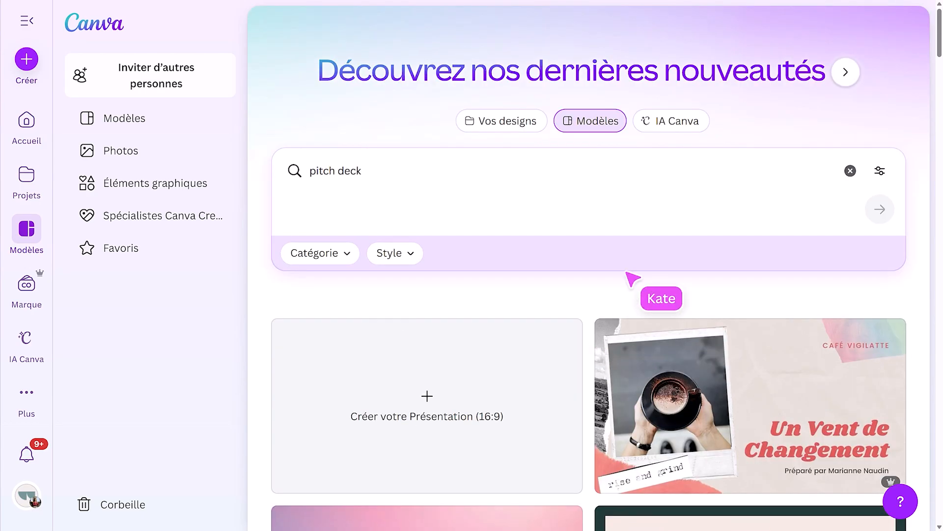
- Set up an IA Canva design request for a Présentation with a Professionnel audience, Numérique style and Équilibré length
click(666, 122)
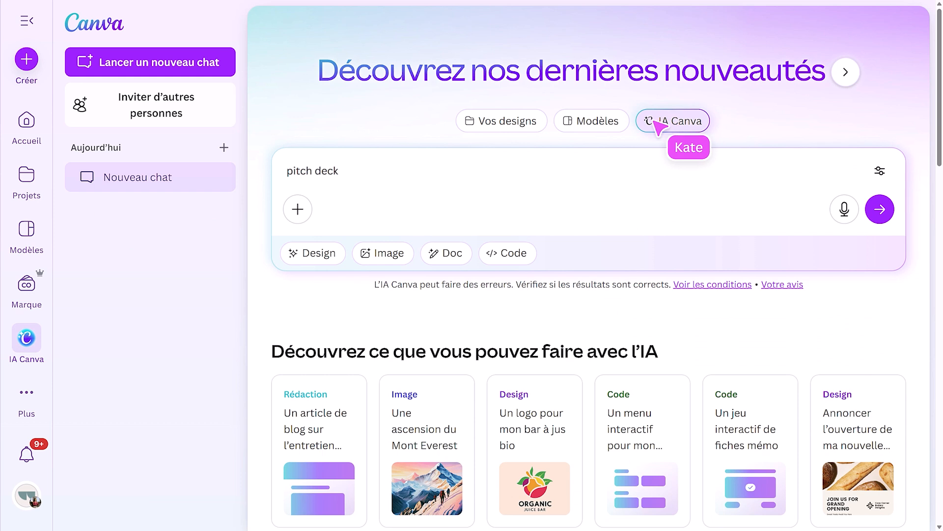
click(320, 253)
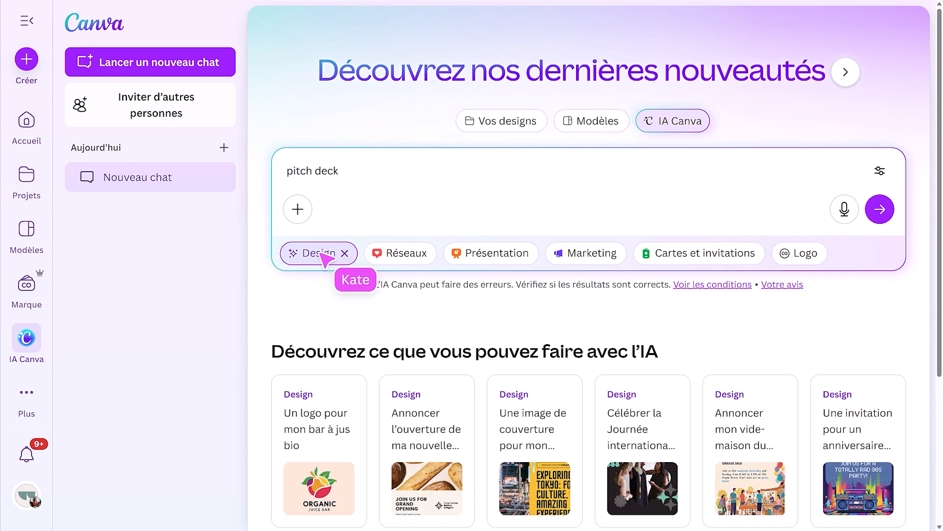
click(503, 256)
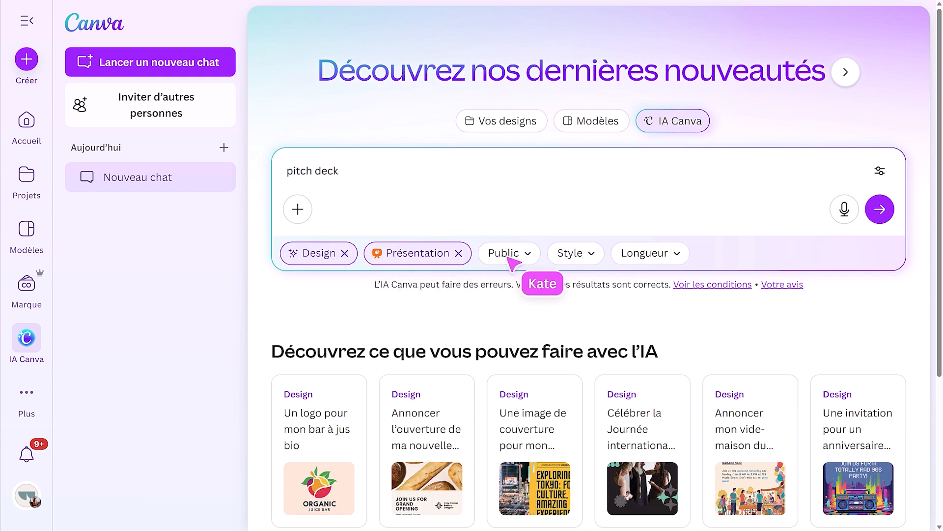
click(529, 255)
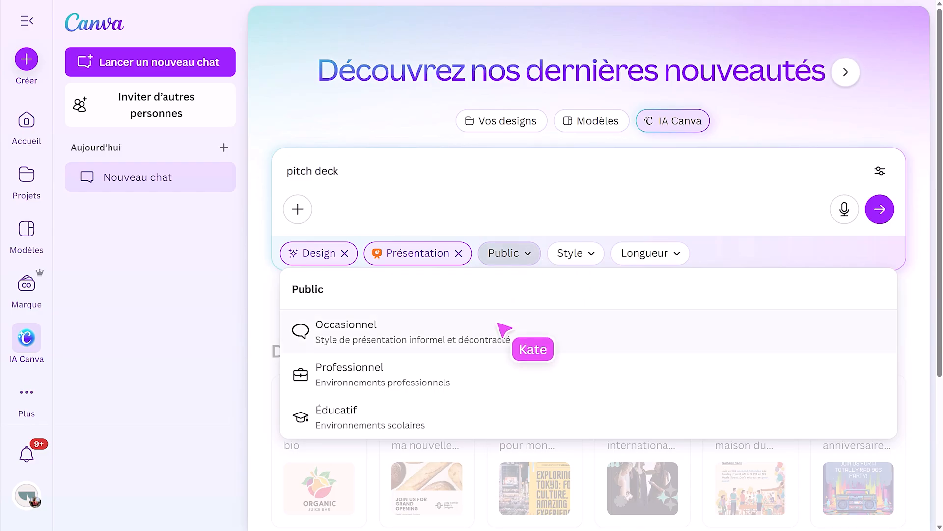
click(486, 381)
click(627, 254)
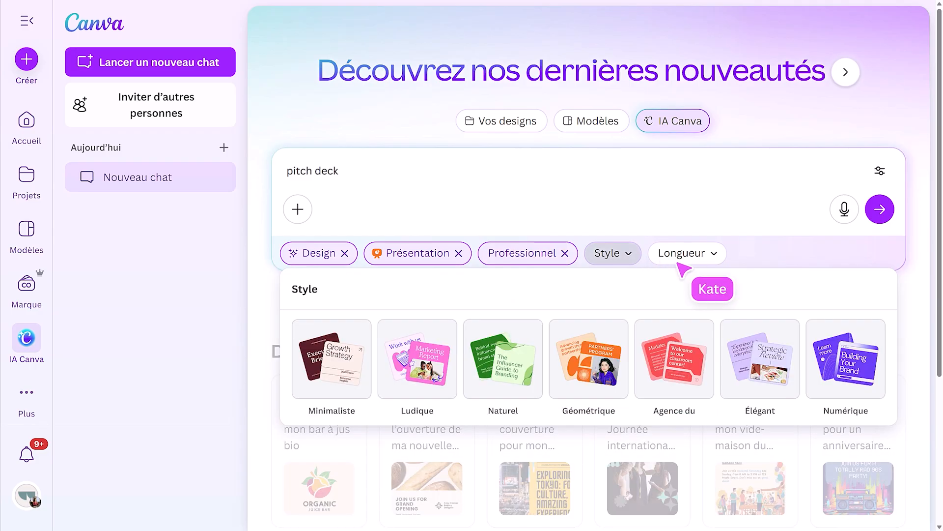
click(841, 347)
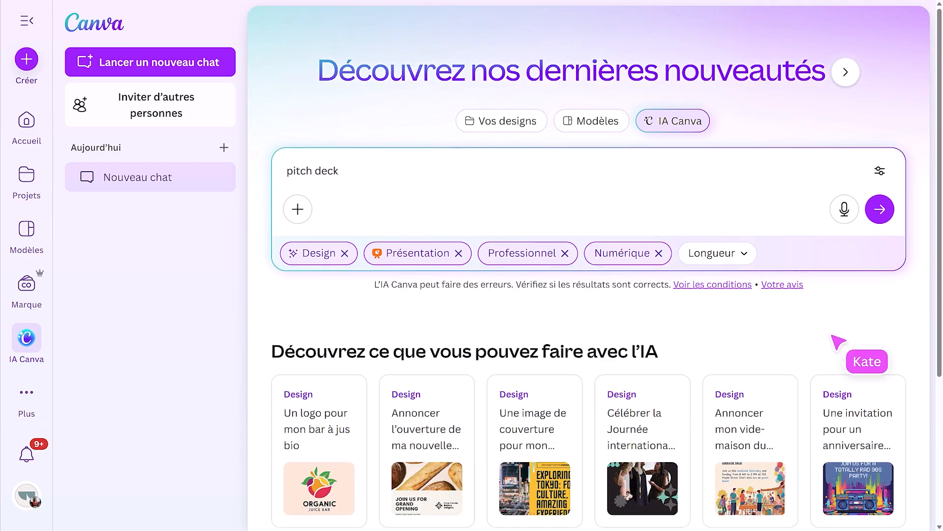
click(739, 255)
click(399, 379)
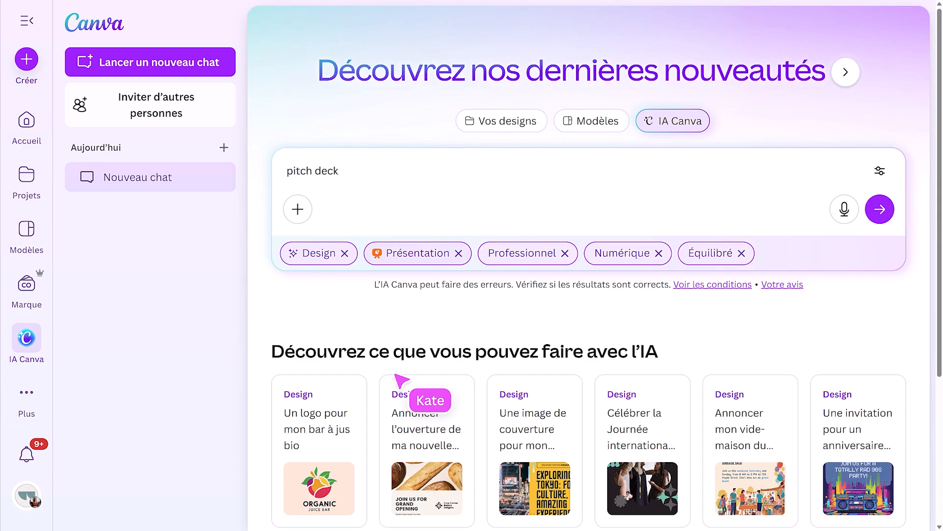
- Replace the prompt with "Comment promouvoir le lancement d'une nouvelle entreprise", submit it and generate the design from the proposed outline
triple_click(376, 175)
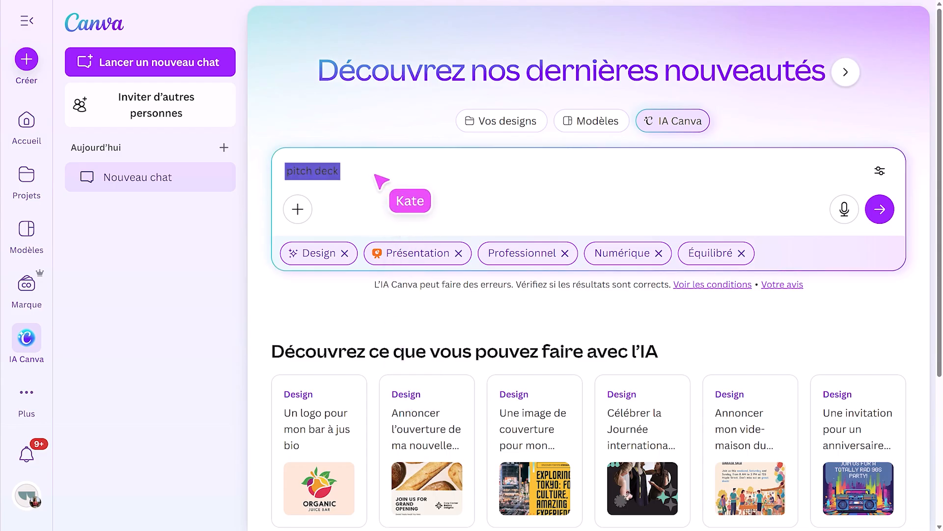
text(Comment promouvoir le lancement d'une nouvelle entreprise)
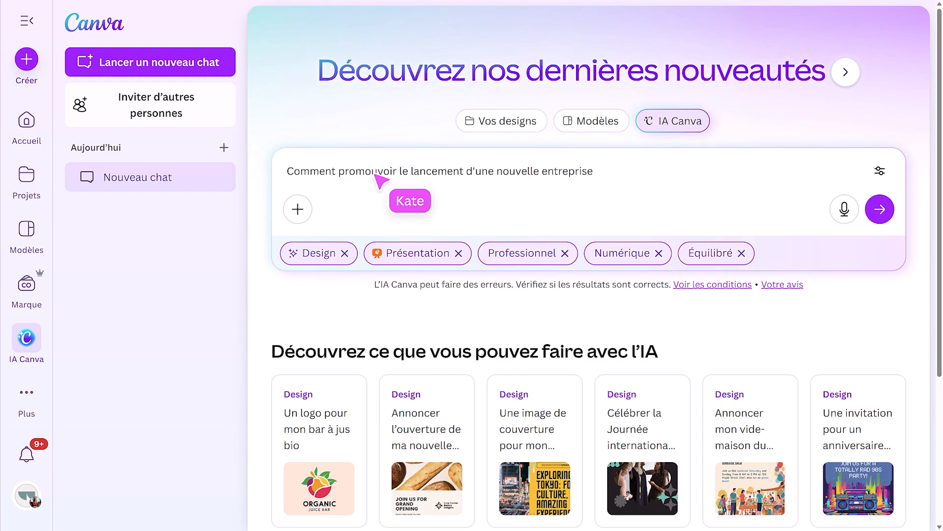
click(879, 209)
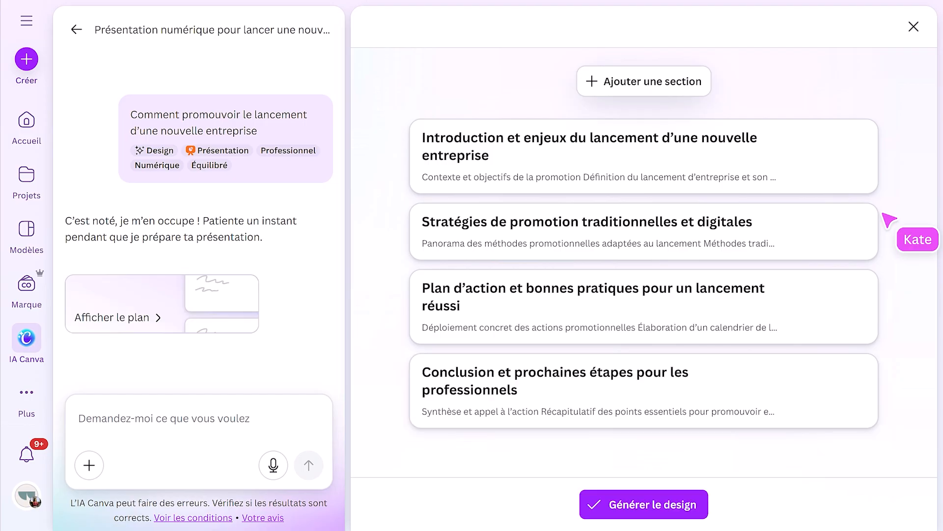
click(687, 498)
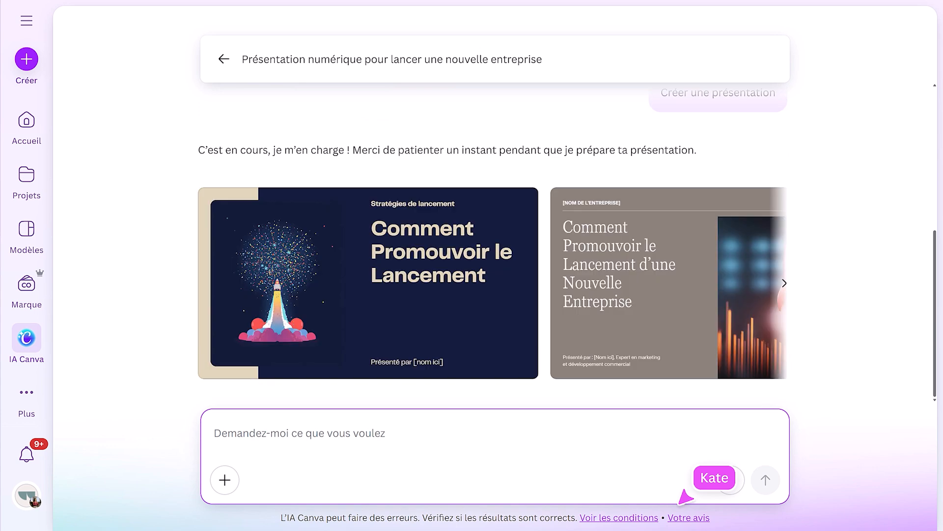
- Look through the generated presentations, select the dark "Lancement d'Entreprise" design and open it in the Canva editor
click(785, 283)
click(784, 283)
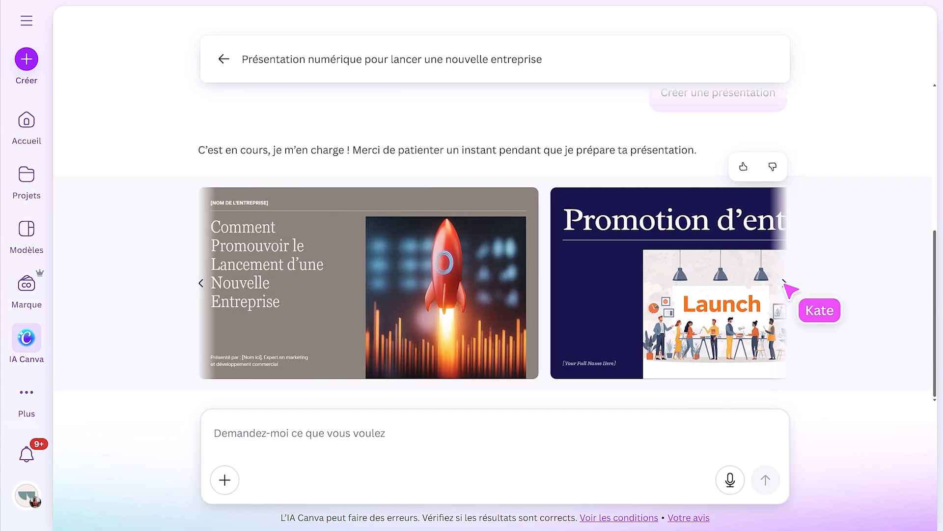
click(785, 283)
click(785, 283)
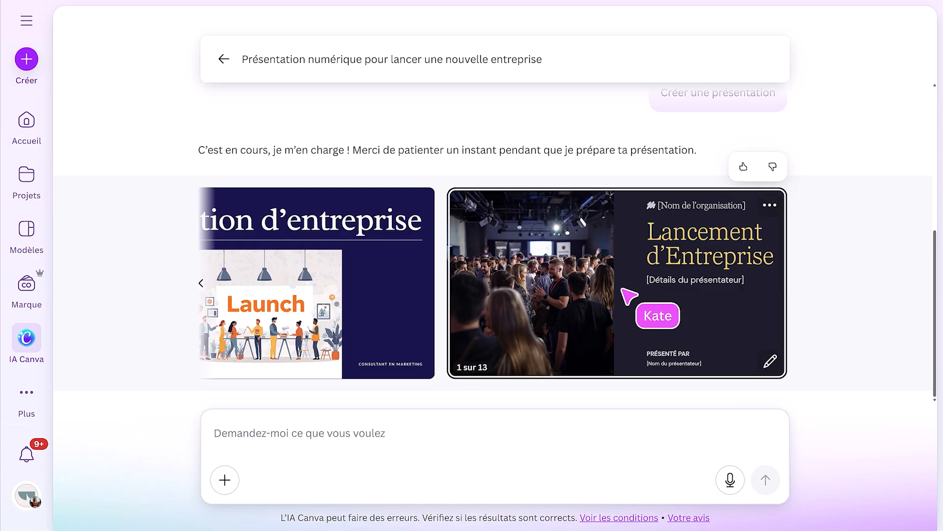
click(597, 293)
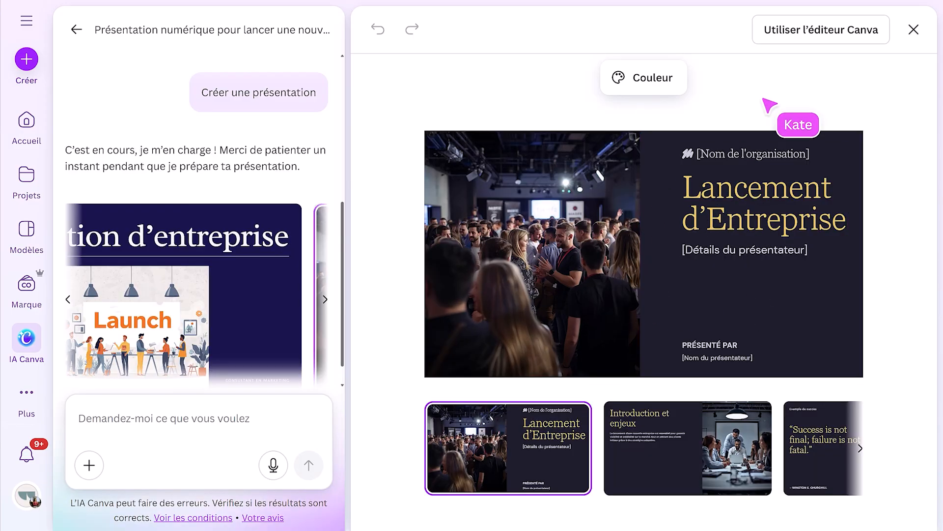
click(770, 38)
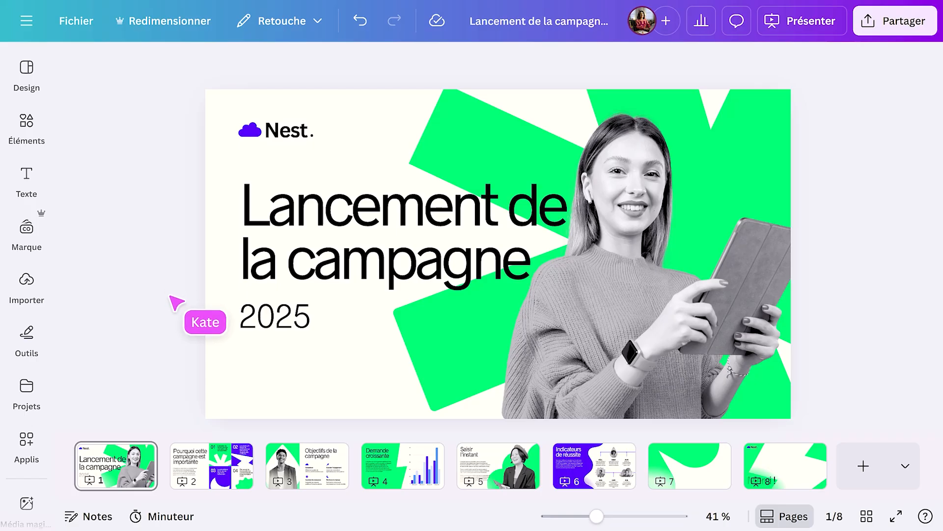
- On page 2 of the campaign presentation, view the illustrations in the Nest. brand kit and close the kit
click(211, 472)
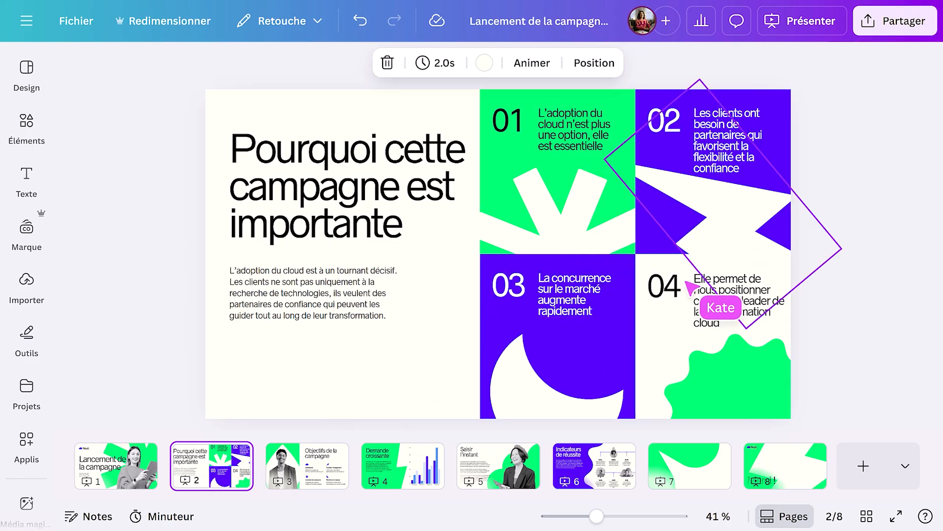
click(27, 230)
click(157, 464)
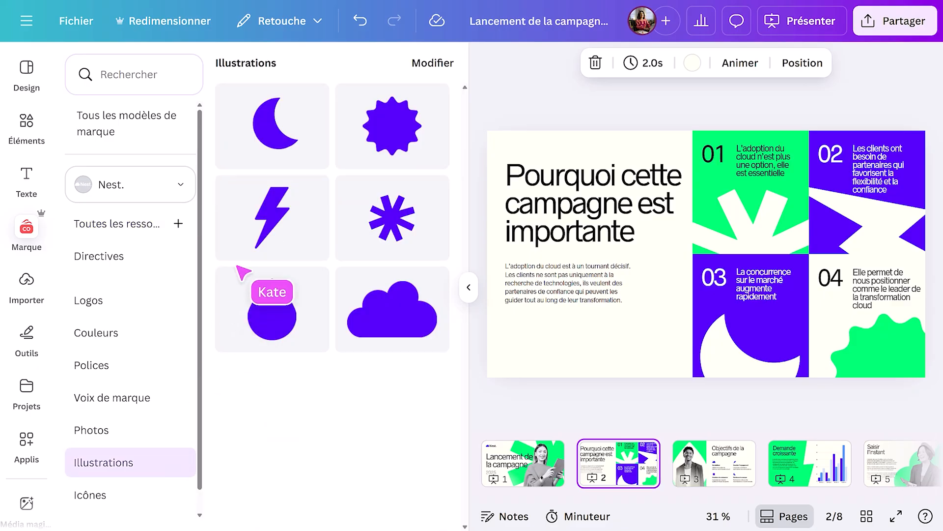
click(469, 286)
- Generate presenter notes for page 3, "Objectifs de la campagne", close the notes and go to page 4
click(319, 459)
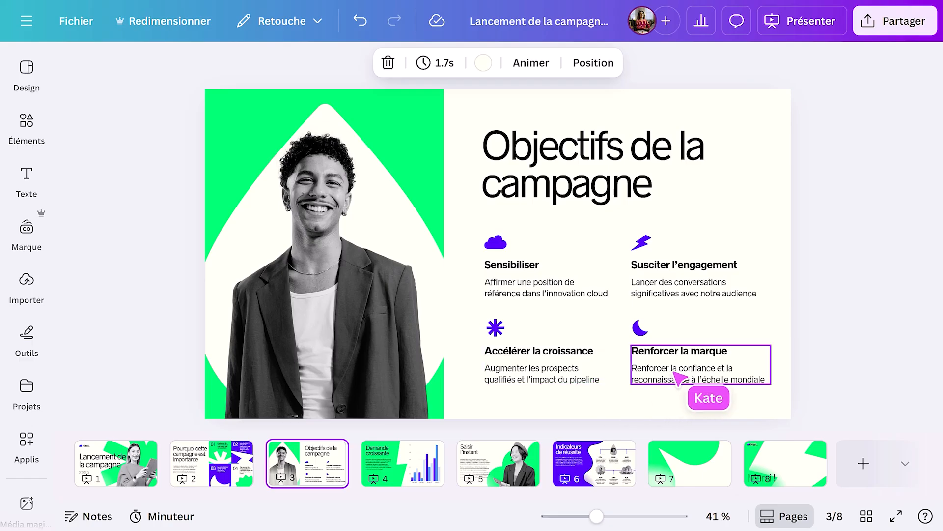
click(108, 509)
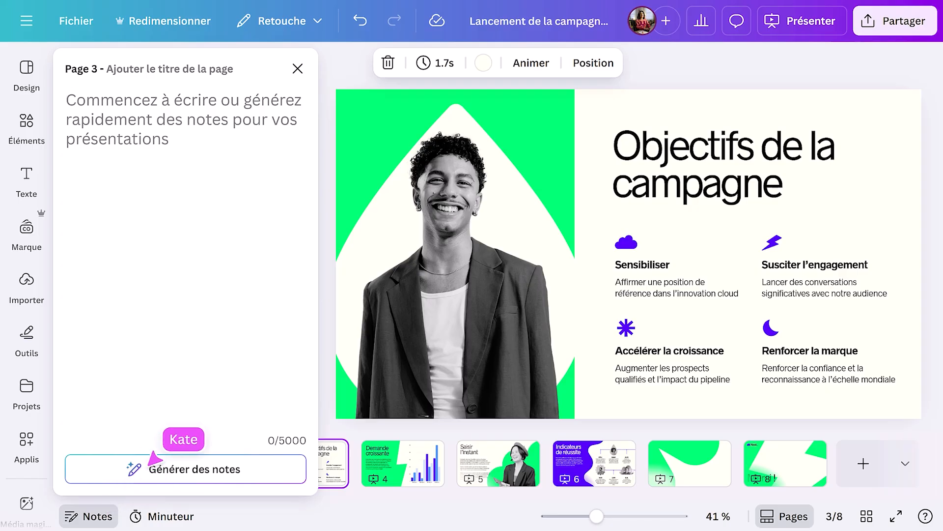
text(Les)
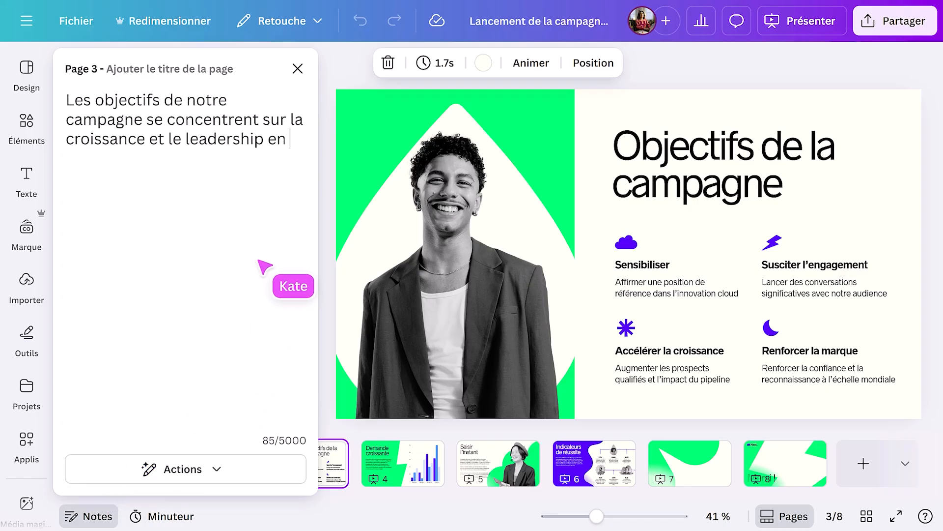
text(innovation clou)
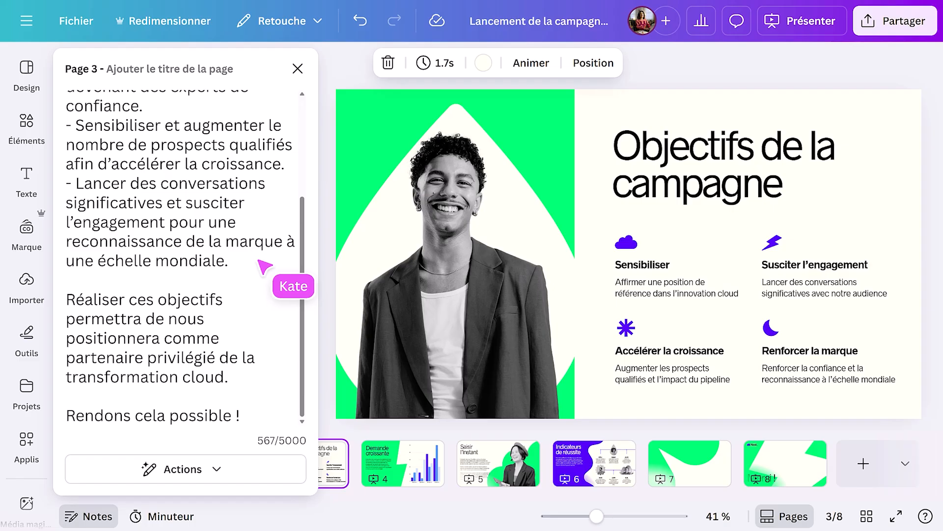
click(298, 69)
click(381, 457)
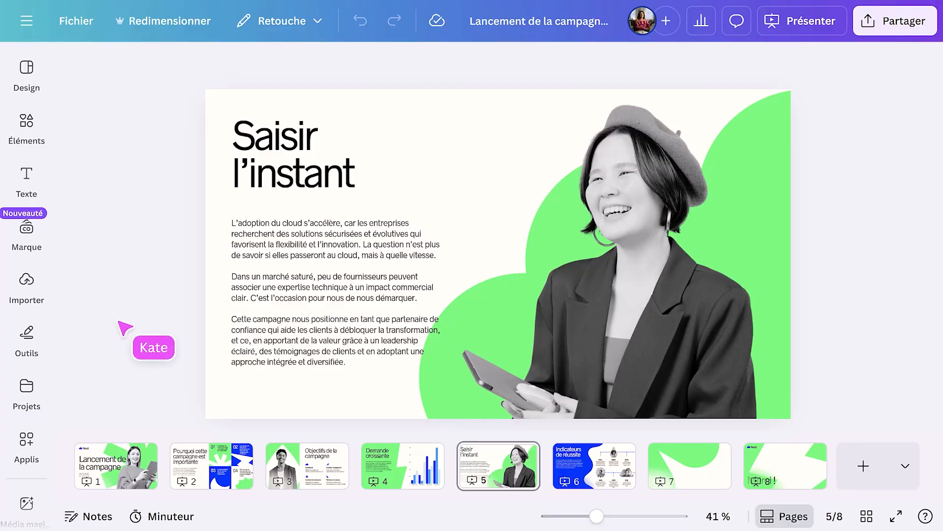
- Shorten the body text on page 5, "Saisir l'instant", with the AI Raccourcir option and replace the original text
click(316, 314)
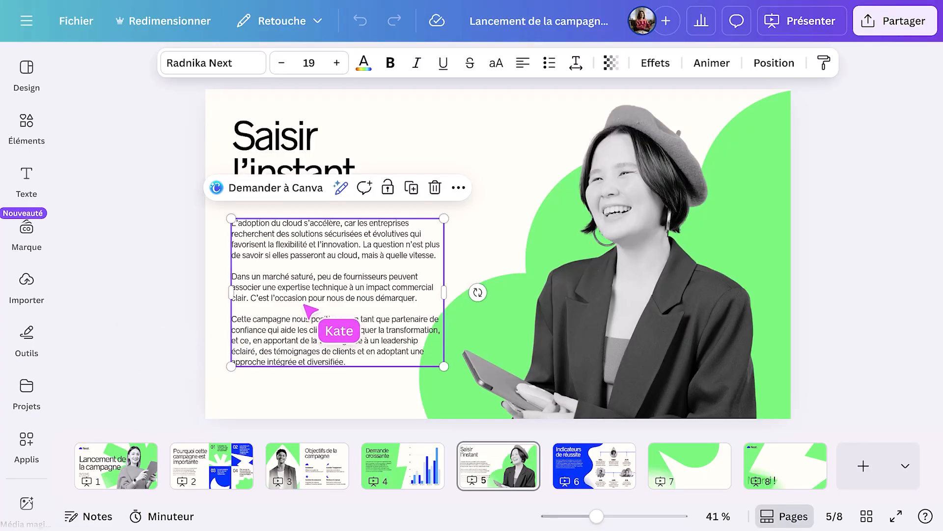
click(340, 189)
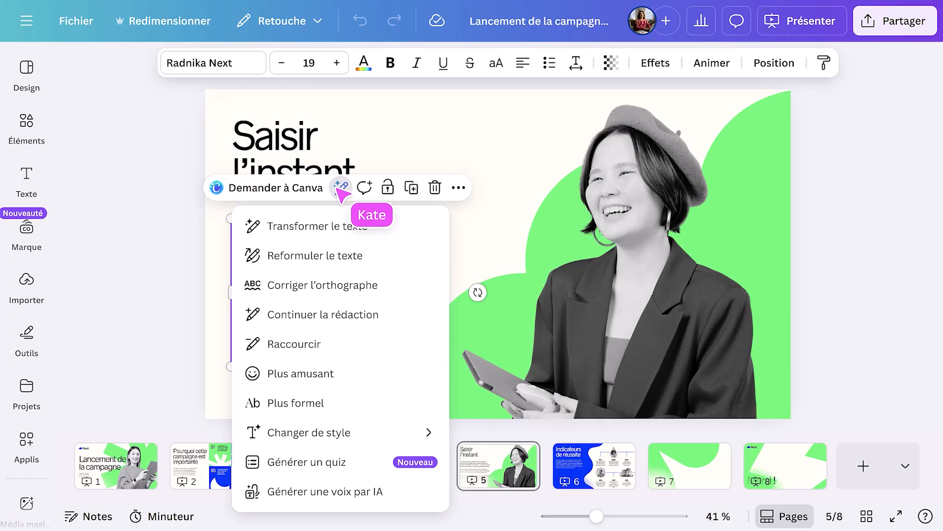
click(334, 343)
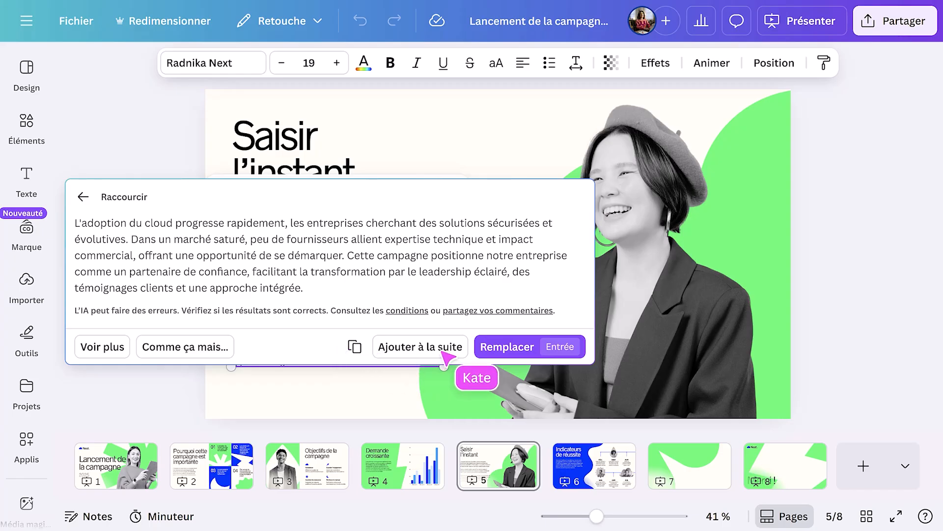
click(500, 346)
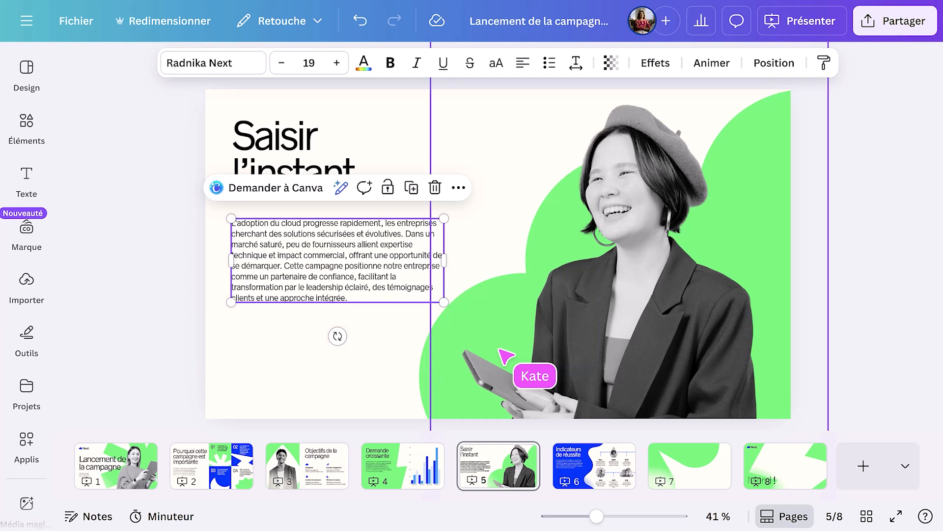
- Refine the AI-shortened body text on page 5 with the prompt "Raccourcir le texte" and replace the slide's text with that version
click(341, 188)
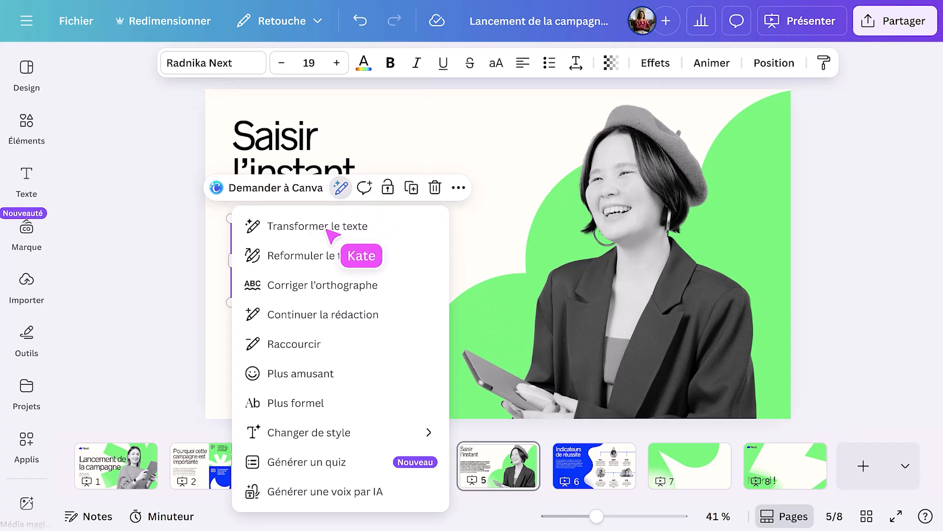
click(309, 344)
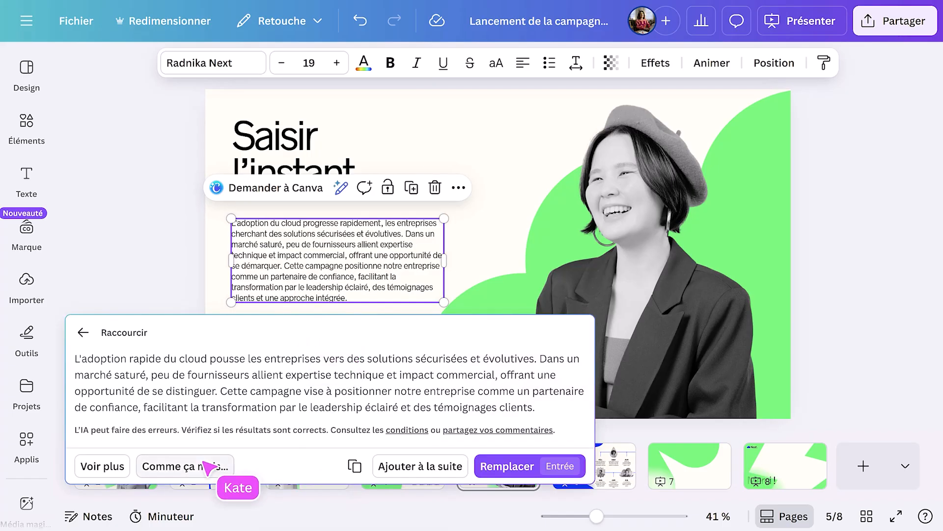
click(207, 466)
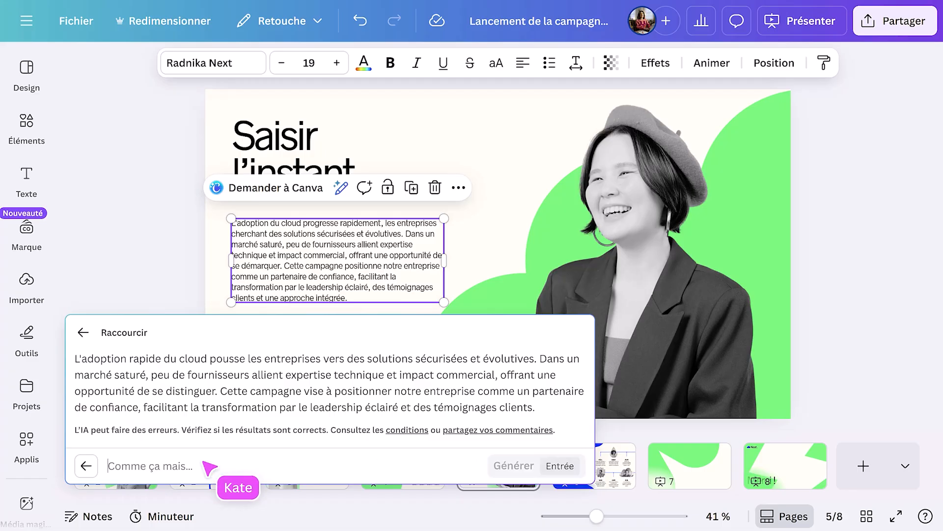
text(Raccourcir le texte)
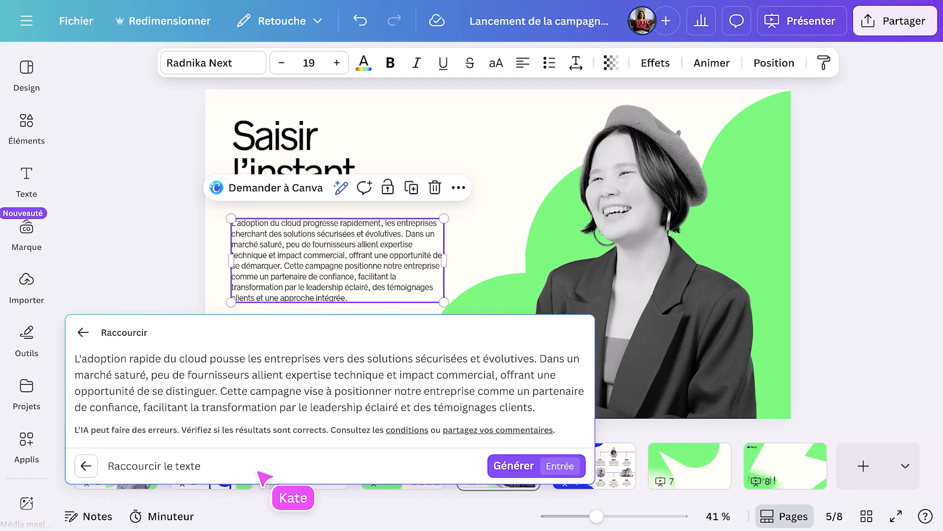
click(514, 465)
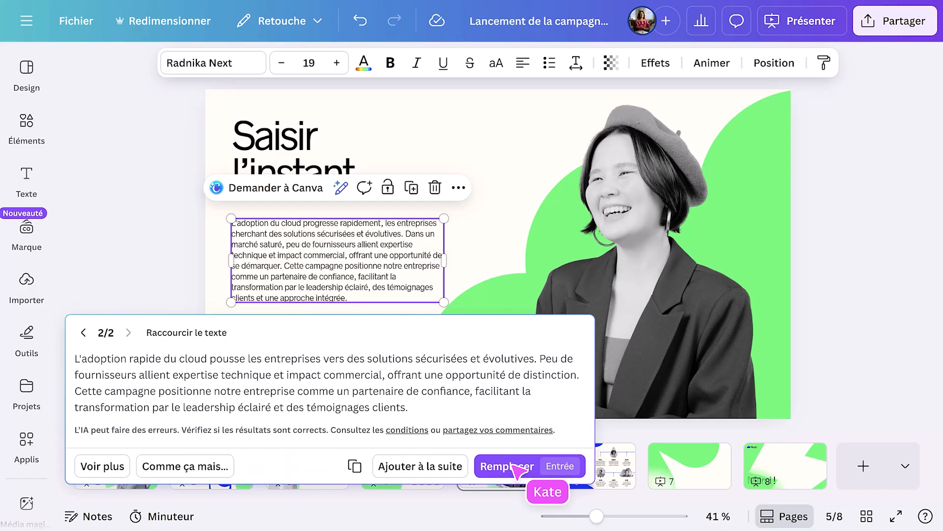
click(515, 468)
click(516, 436)
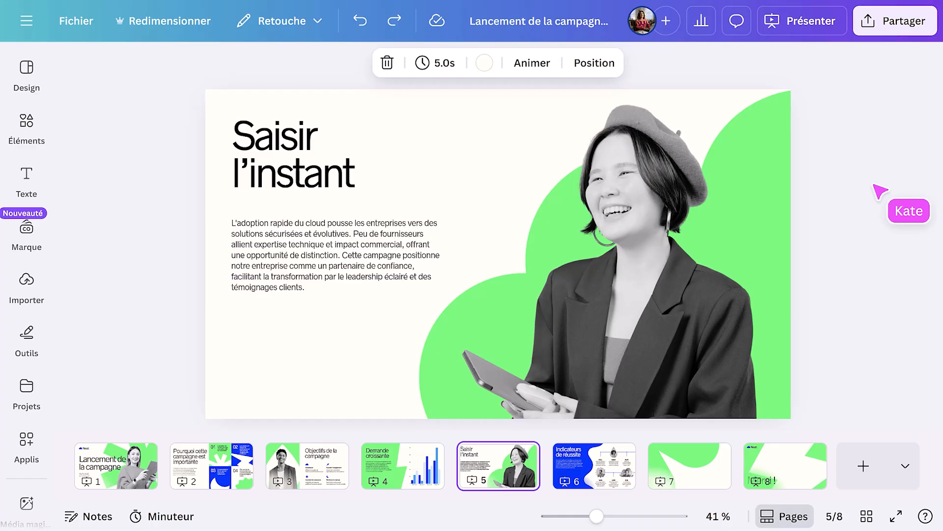
- Preview the Audacieux and Élégant Animation magique styles and apply the Dynamique style to the whole presentation
click(535, 68)
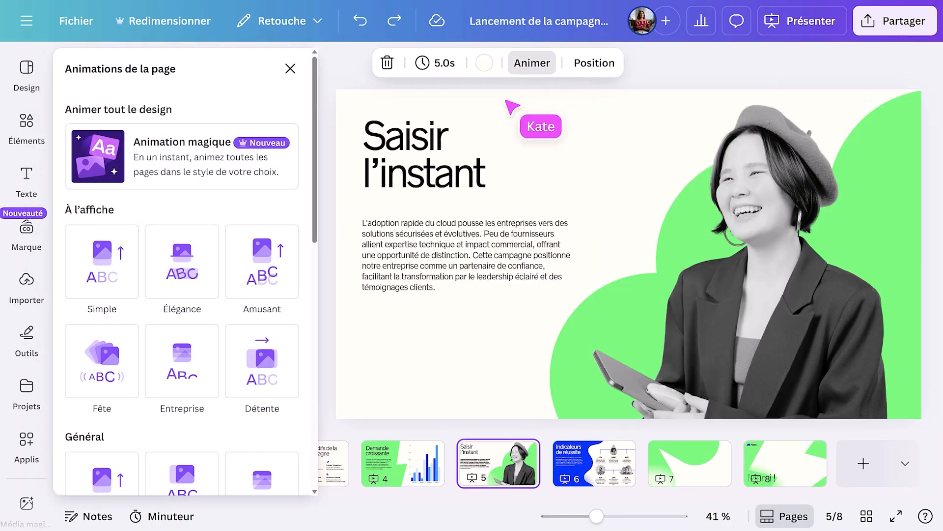
click(266, 147)
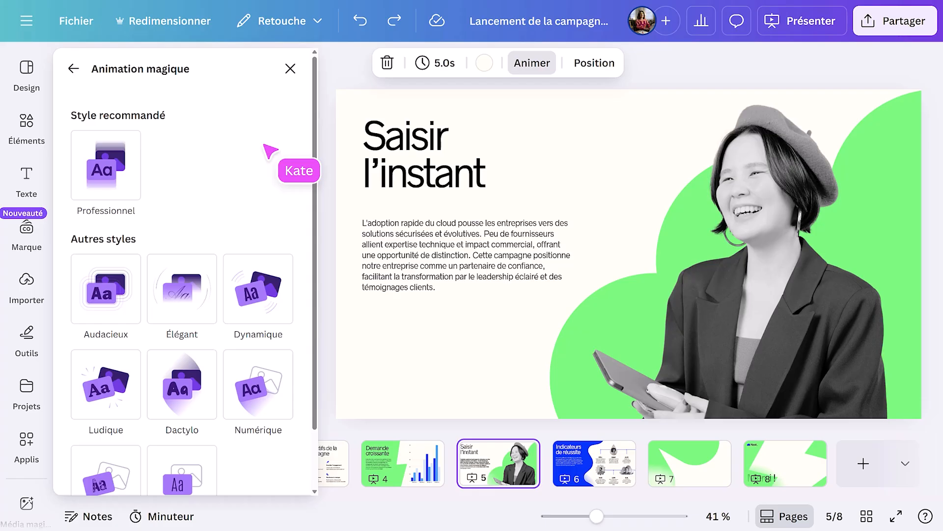
click(120, 299)
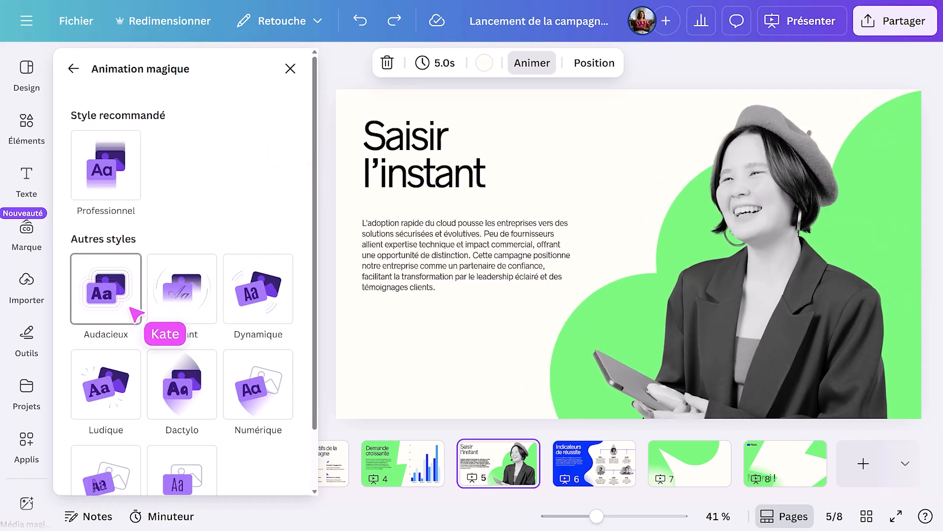
click(189, 300)
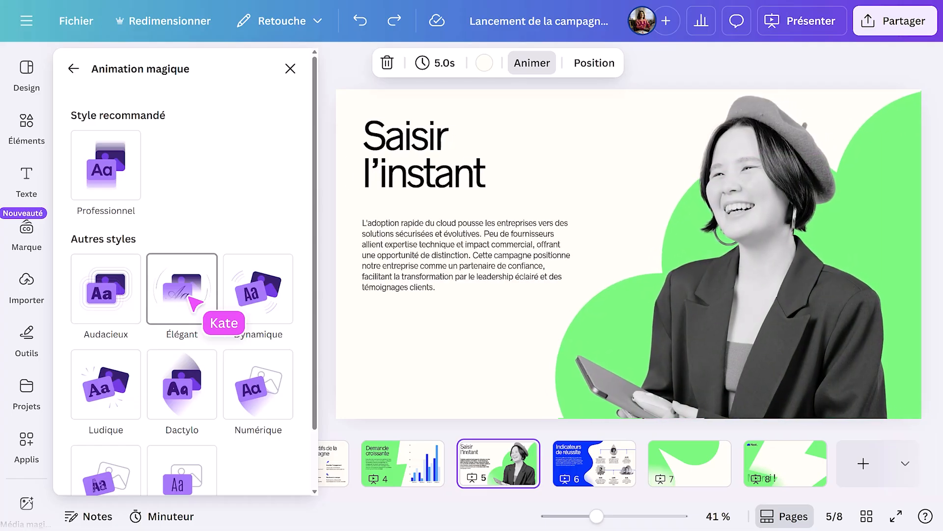
click(266, 301)
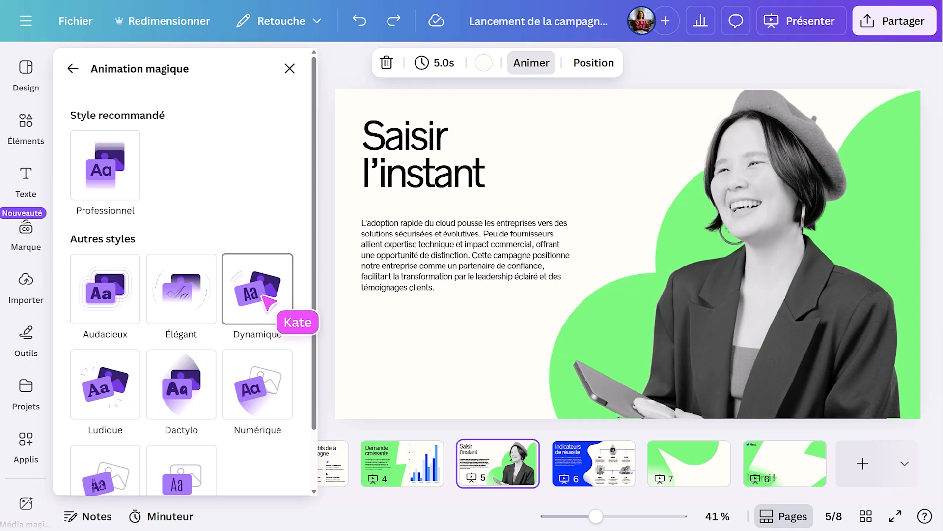
click(266, 301)
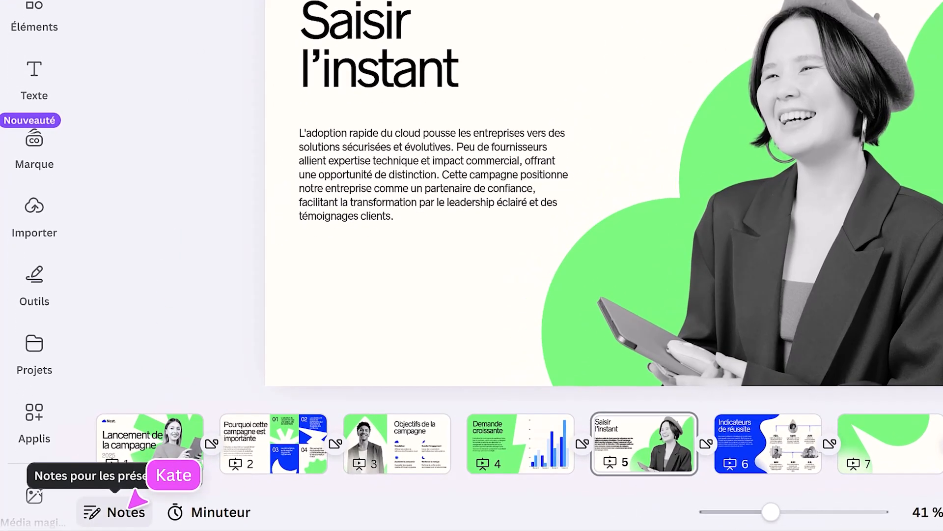
- Generate presenter notes for page 5, "Saisir l'instant", and shorten them with the AI Raccourcir les notes action
click(96, 515)
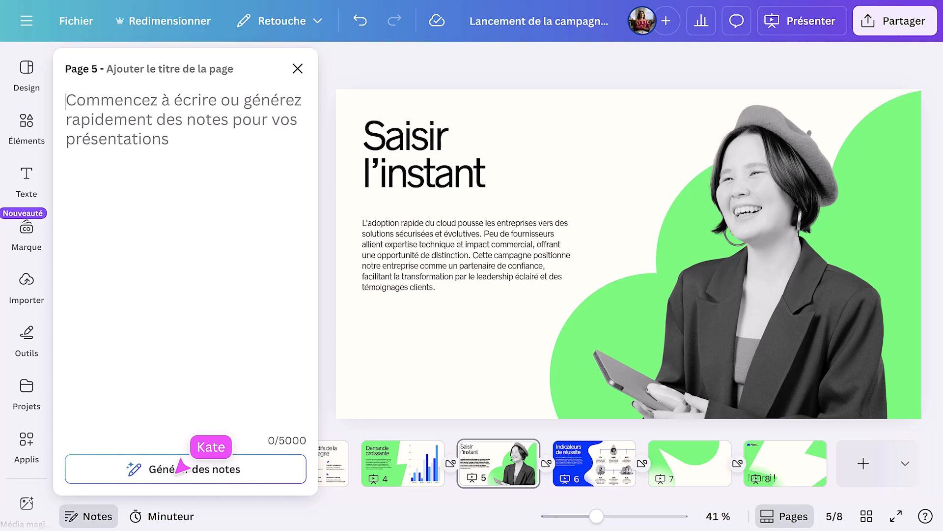
click(231, 447)
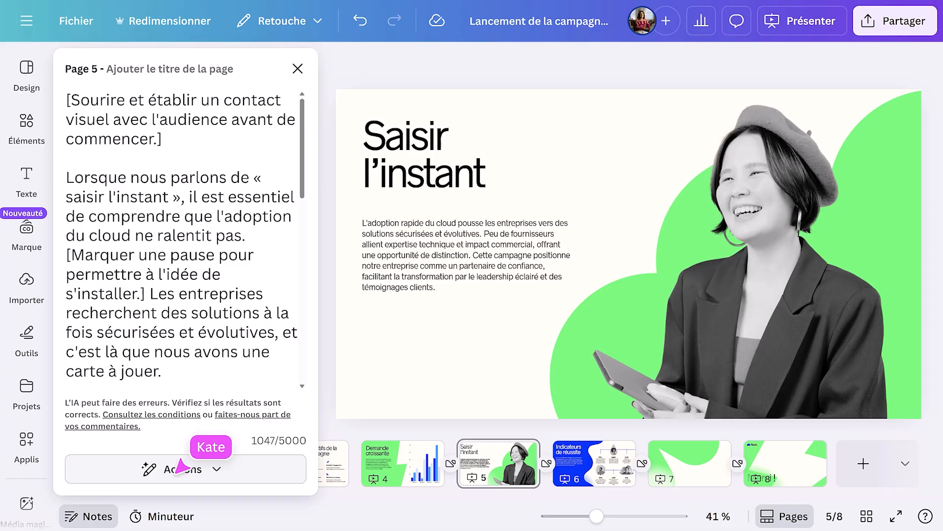
click(216, 468)
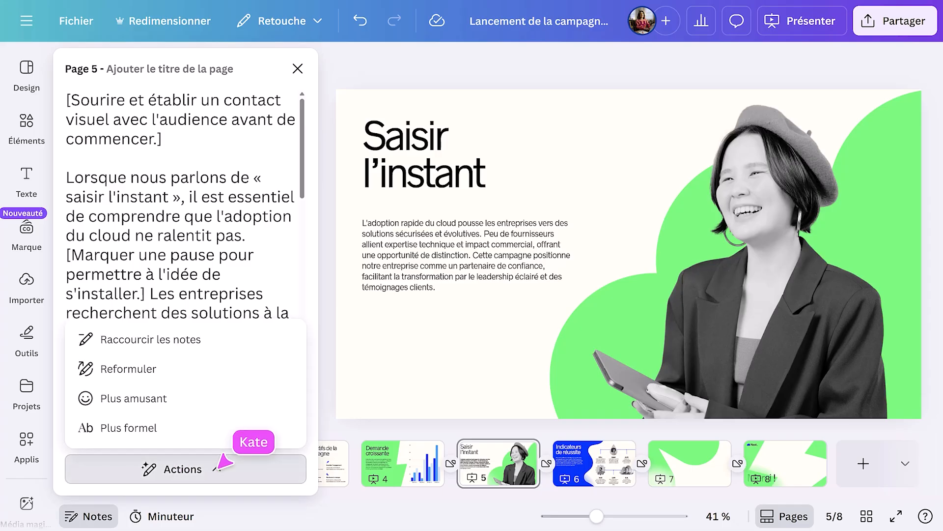
click(178, 339)
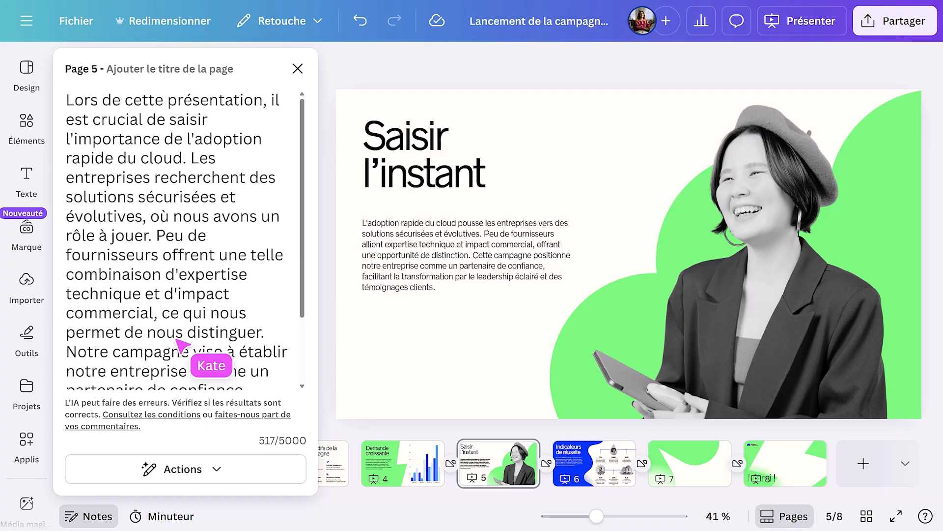
- Present the deck in Vue Présentation mode and bring up the remote control's QR code for connecting another device
click(799, 25)
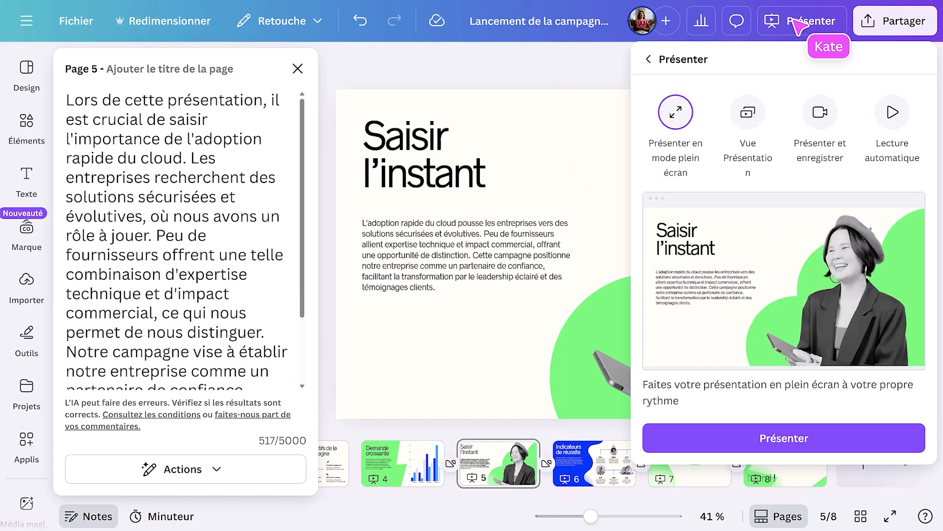
click(748, 114)
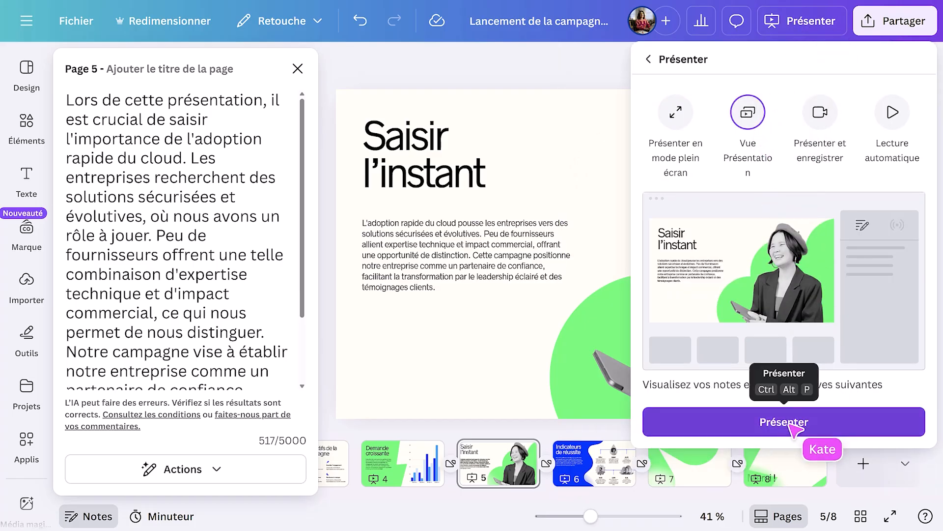
click(830, 419)
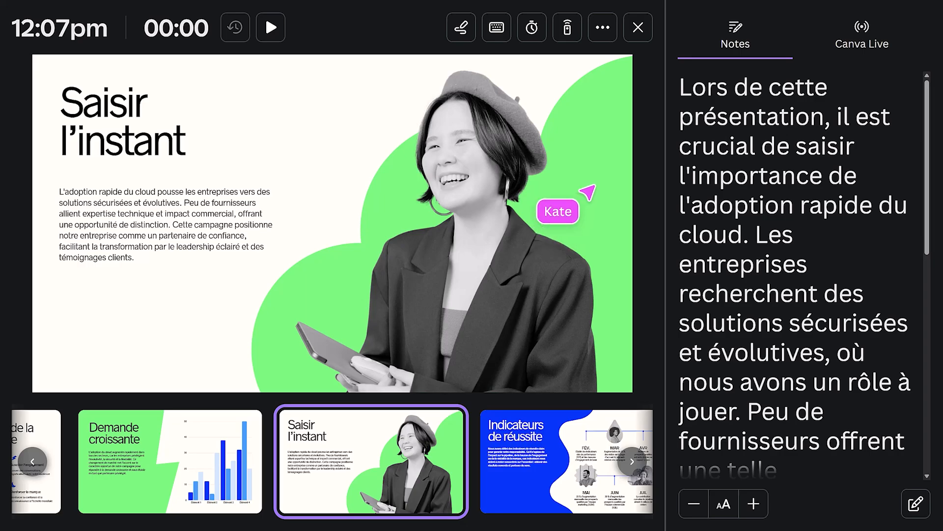
click(567, 29)
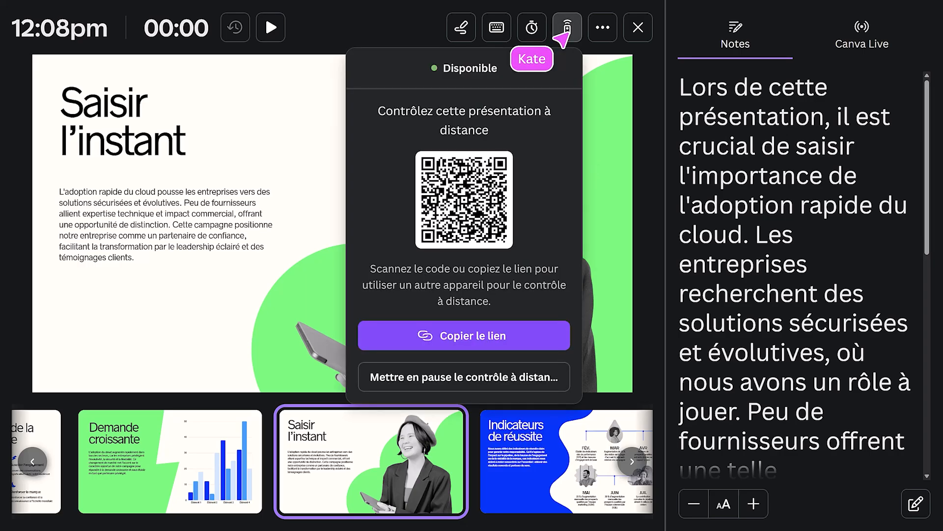
click(565, 33)
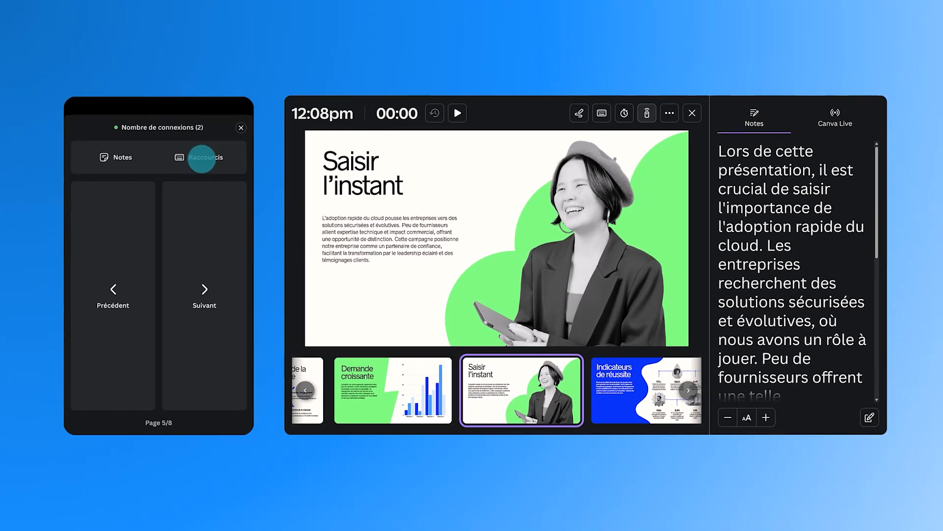
- From the phone remote, trigger the confetti shortcut on page 5 and advance to page 6 with its notes open
click(202, 158)
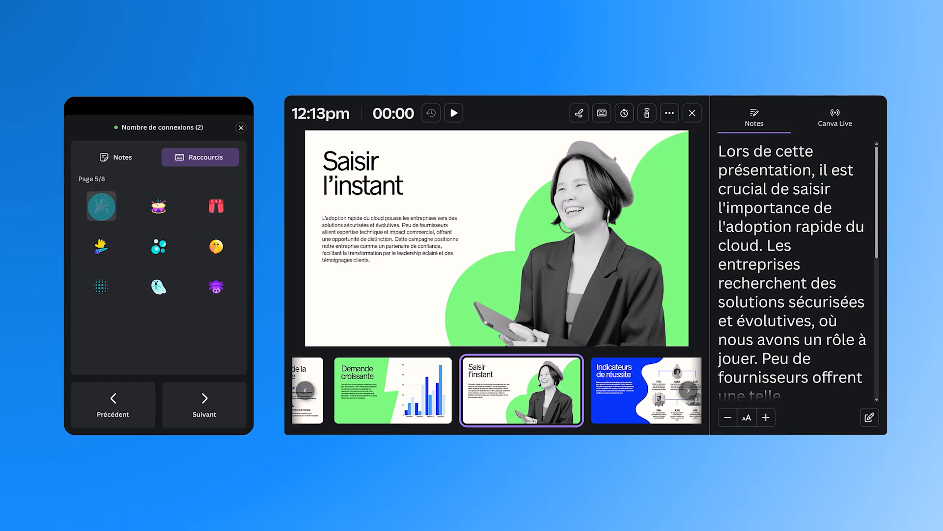
click(101, 207)
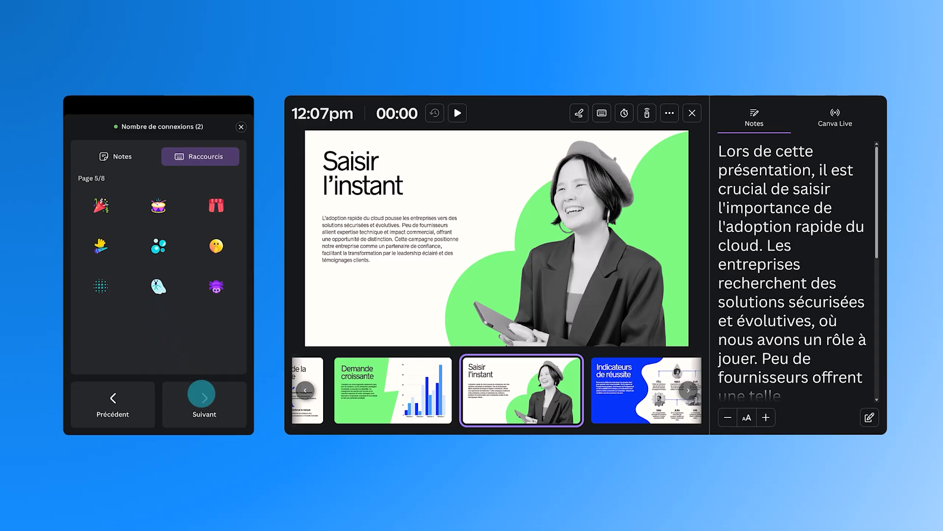
click(204, 401)
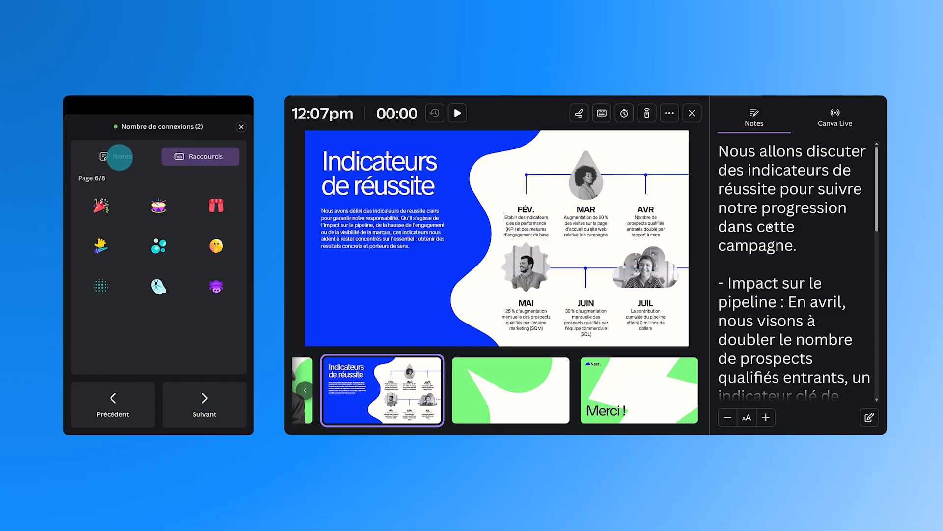
click(120, 157)
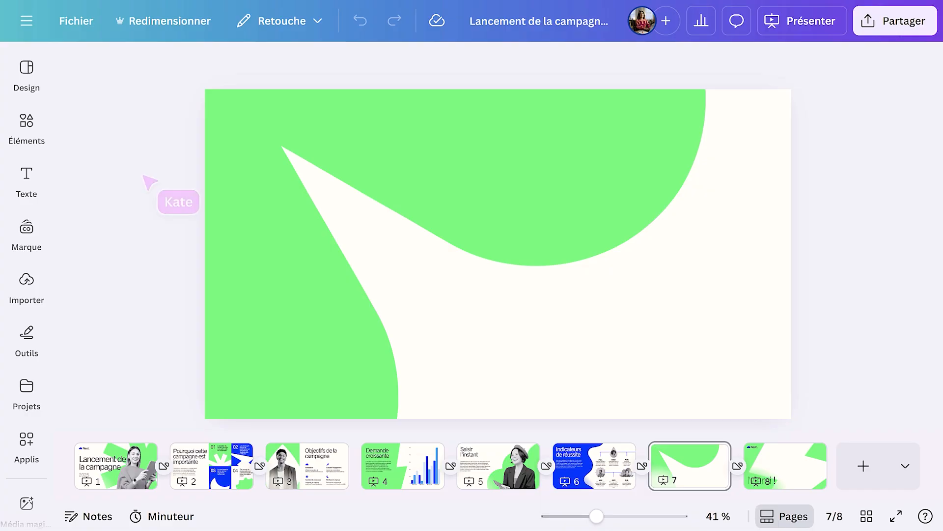
- Insert the "Donnez-nous votre avis" feedback form from the Commentaires form elements onto page 7 and collapse the element library
click(32, 124)
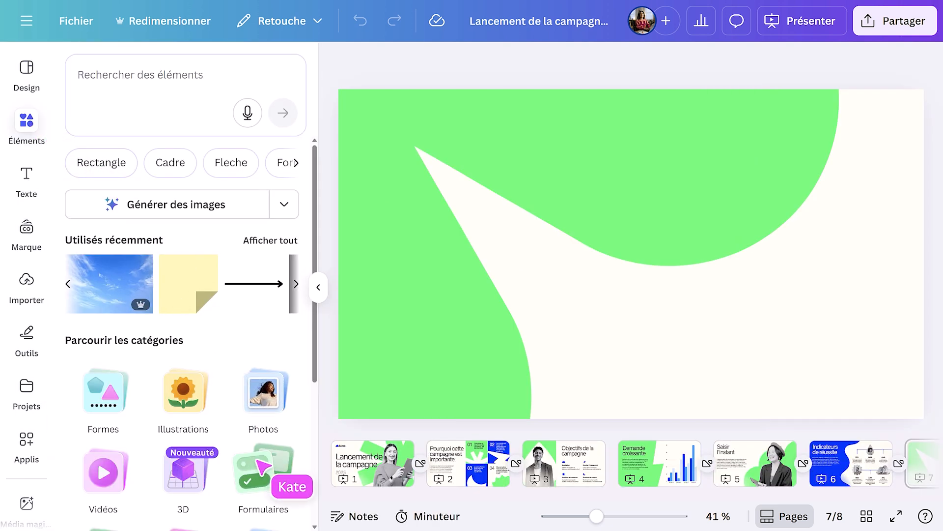
click(263, 469)
scroll(264, 467, down, 5)
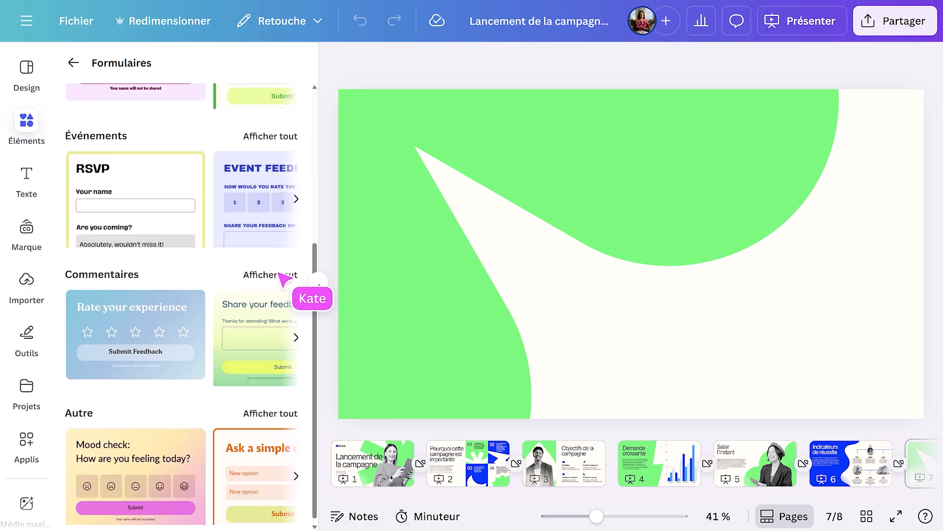
click(284, 279)
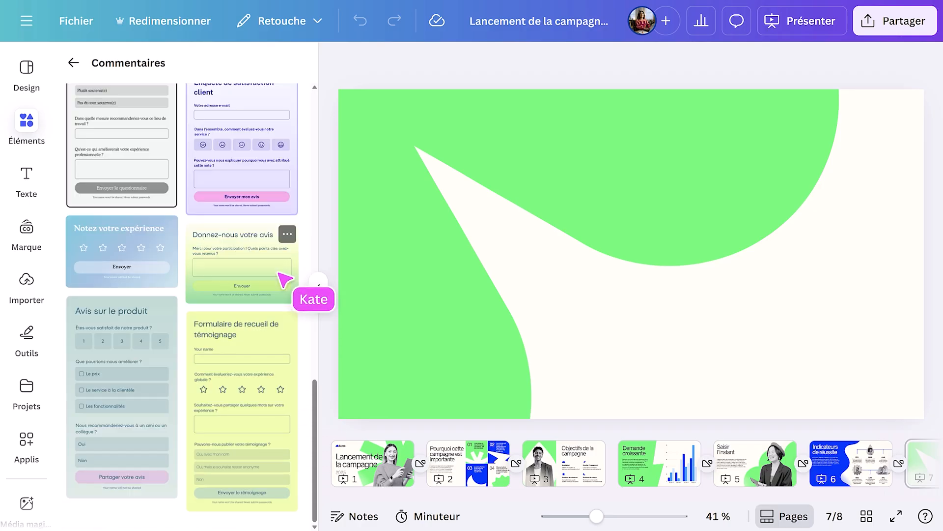
click(284, 279)
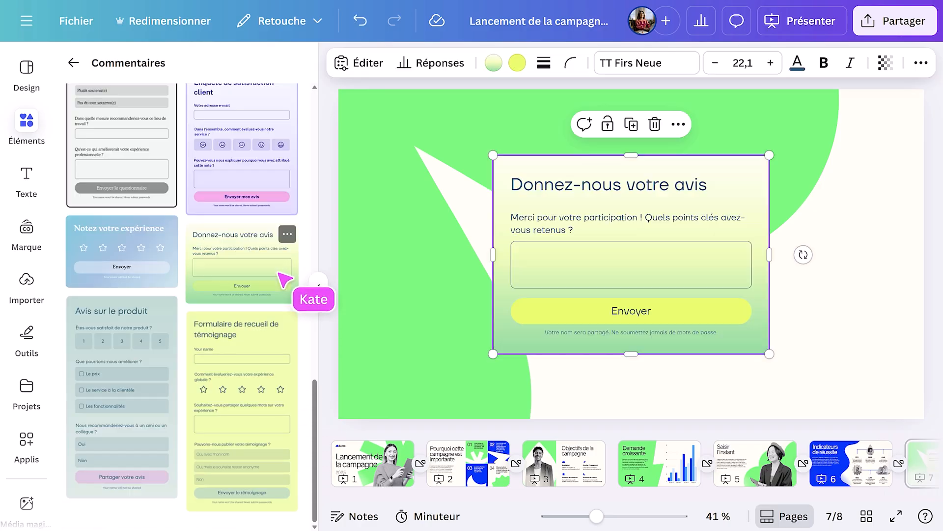
click(319, 287)
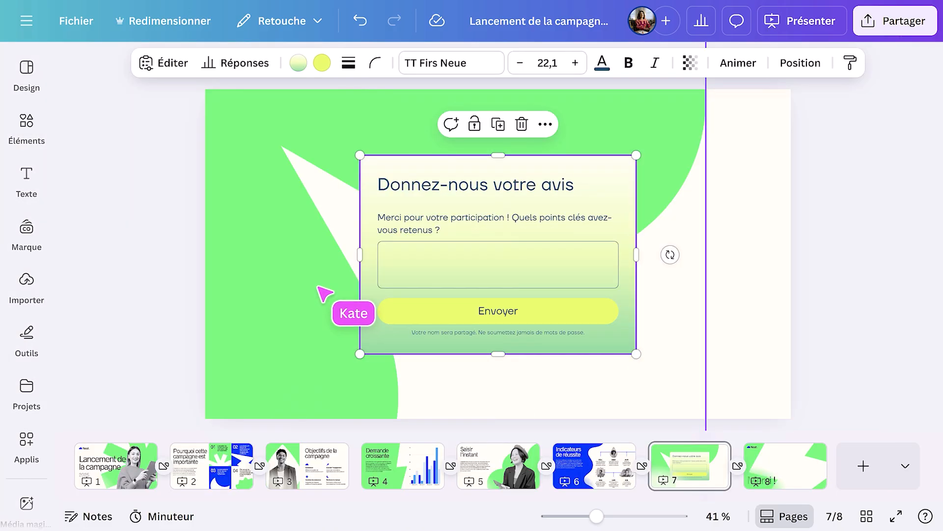
- Change the page 7 form's question type to Sondage and turn off its header
click(166, 63)
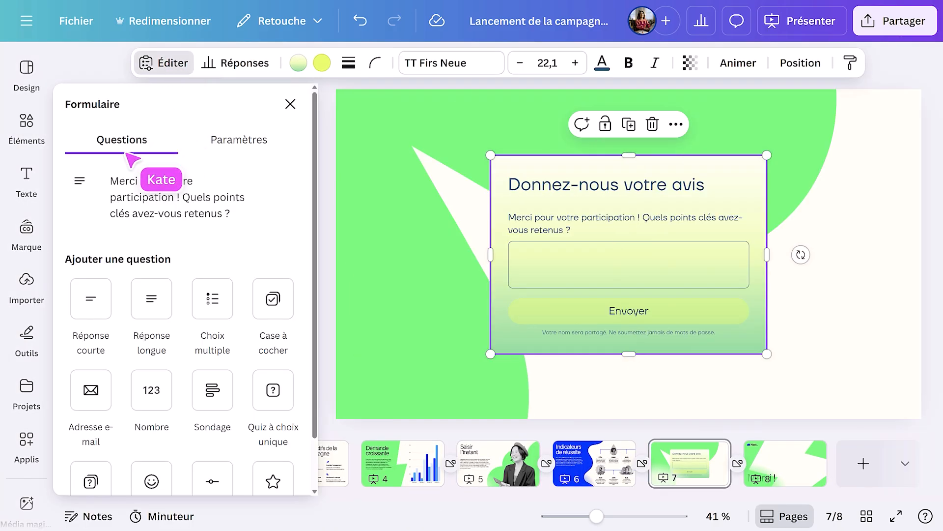
click(81, 181)
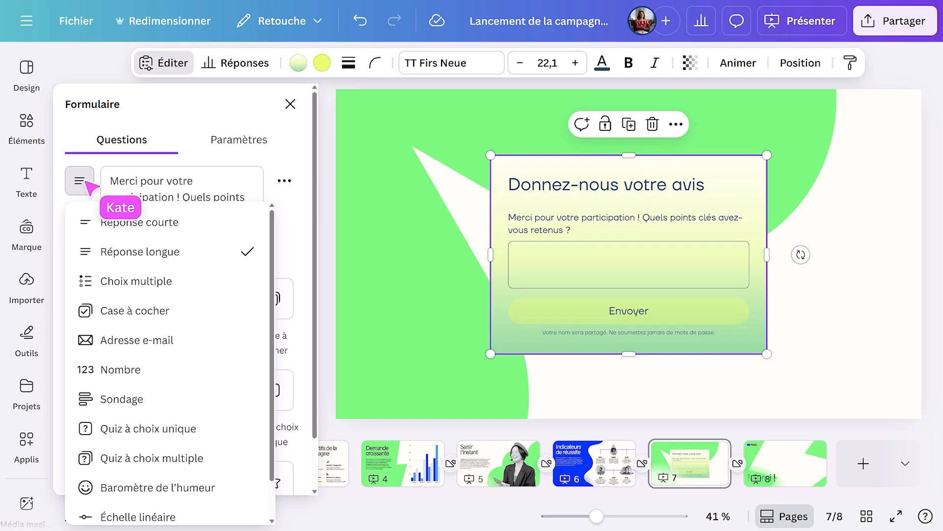
click(145, 398)
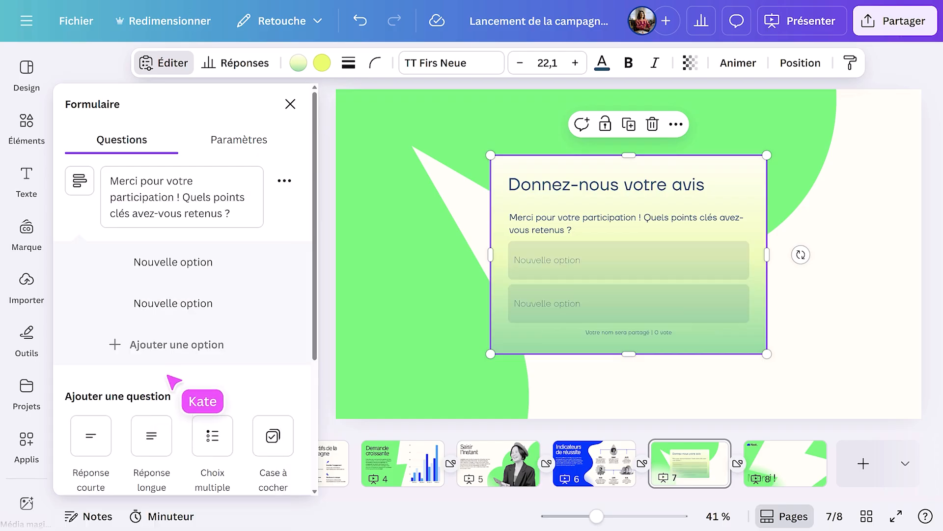
click(247, 140)
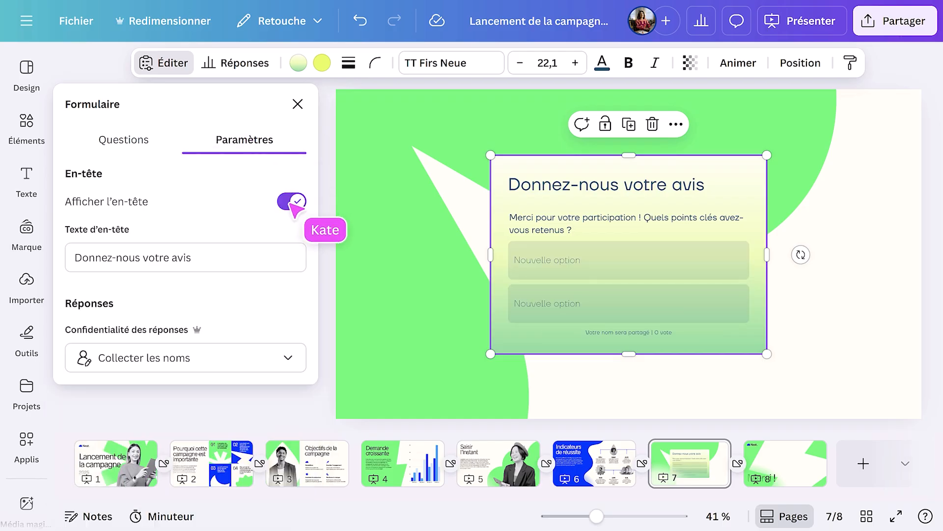
click(294, 202)
- Replace the poll's question text with "Quelle étape de la campagne préférez-vous?"
click(130, 147)
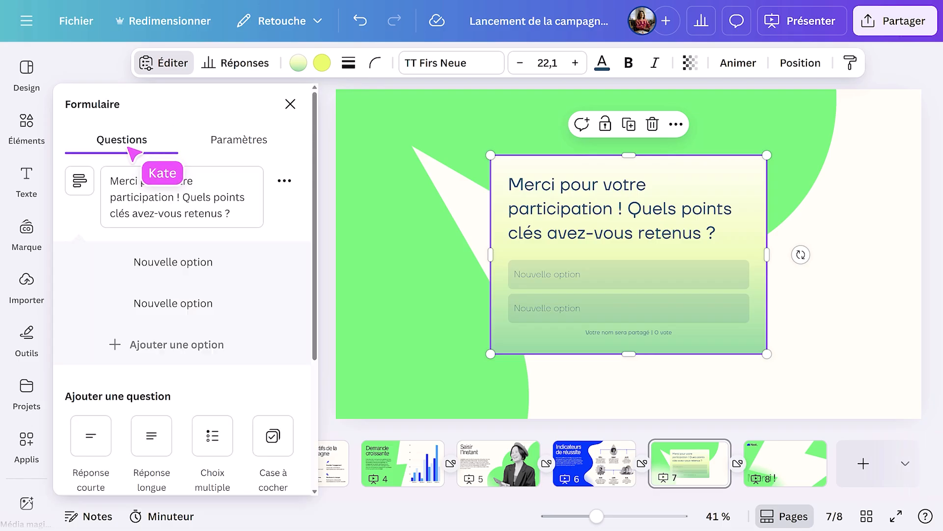
triple_click(230, 216)
text(Quelle étape de)
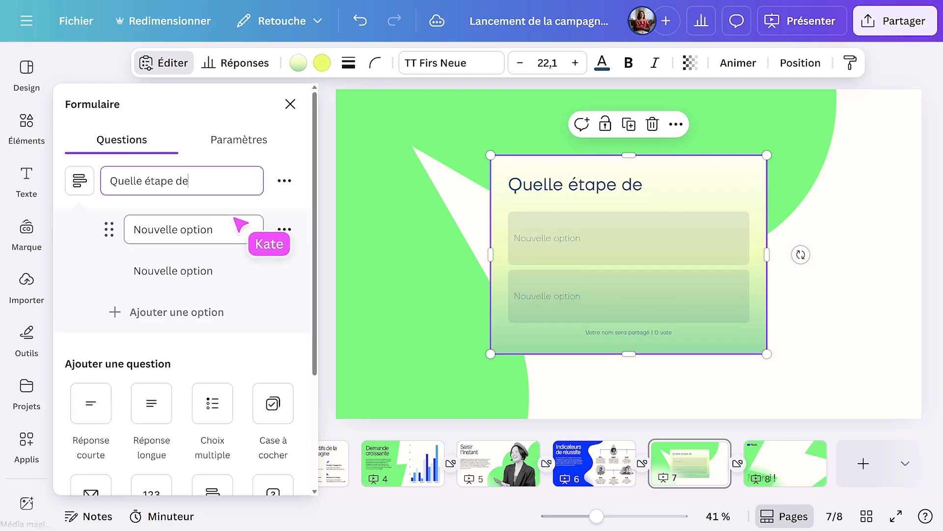
text( la campagne)
key(BackSpace)
text(ne préférez-v)
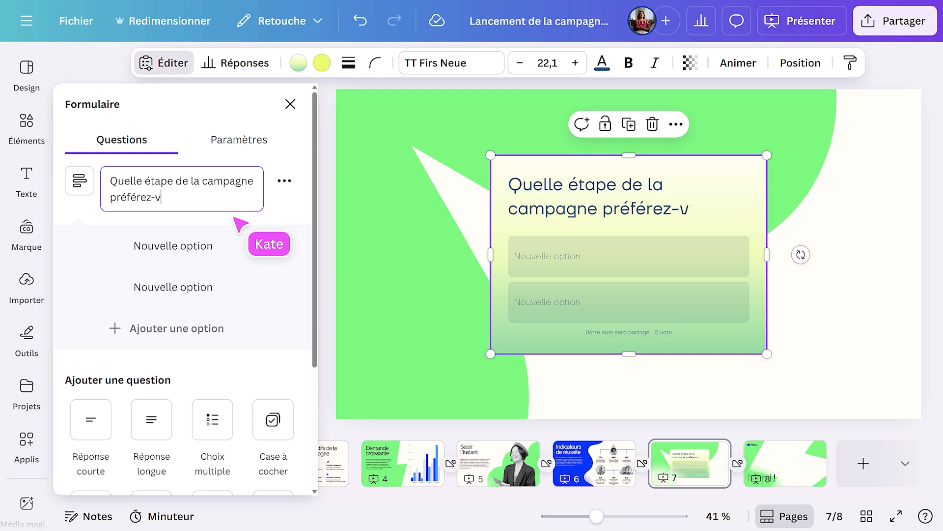
text(ous?)
- Enter the poll answer options "Lancement de notre nouveau contenu de leadership éclairé" and "Susciter directement l'intérêt des clients et des partenaires"
click(211, 246)
text(Lancement de no)
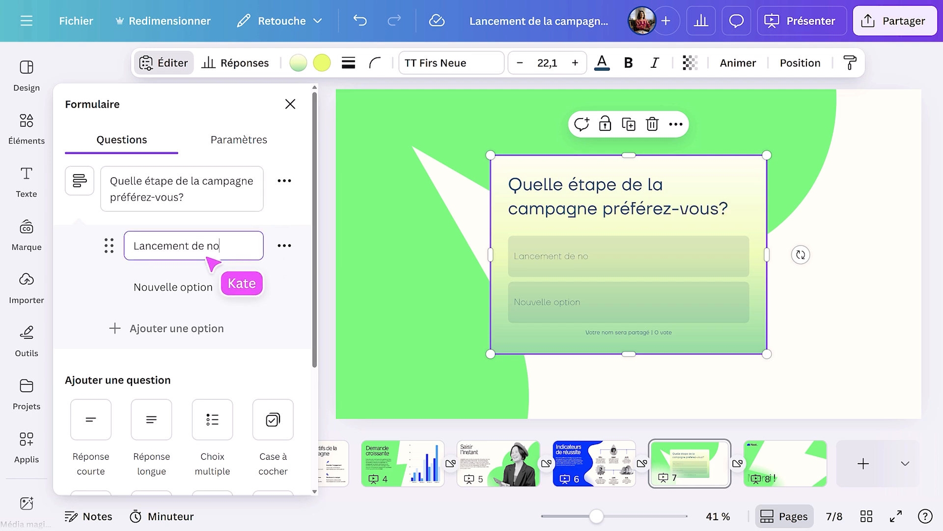
text(tre nouveau contenu de leadership éclairé)
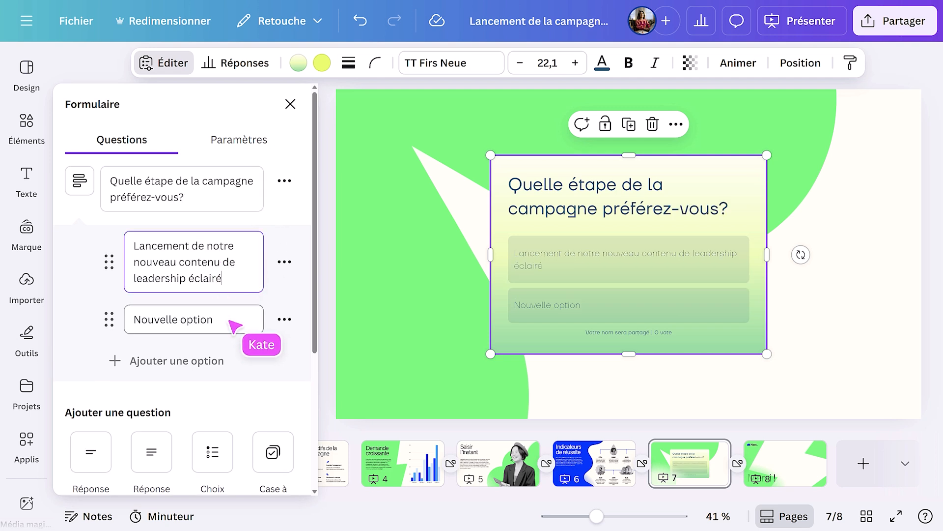
click(231, 322)
text(Susciter directement l'intérêt des clients)
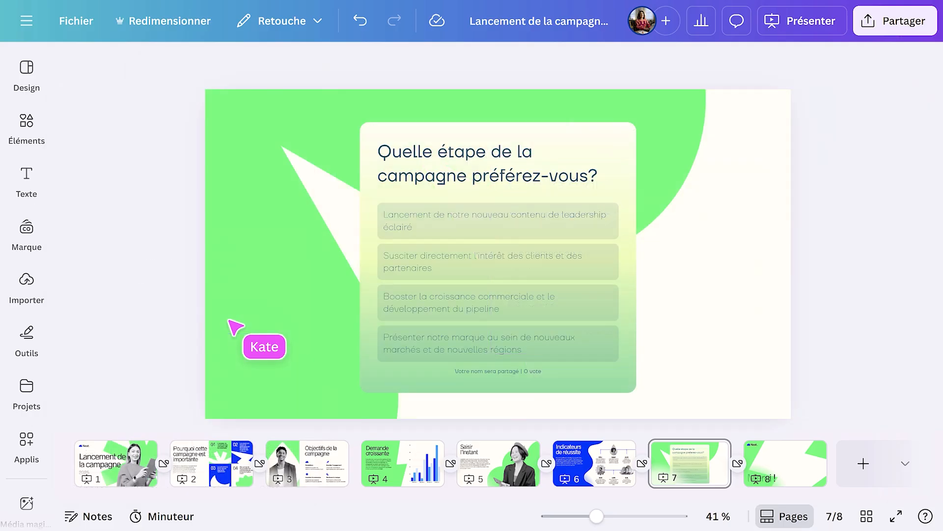
- Recolour the page 7 poll with the Nest. main palette's blue as background and the document's yellow for the text
click(385, 250)
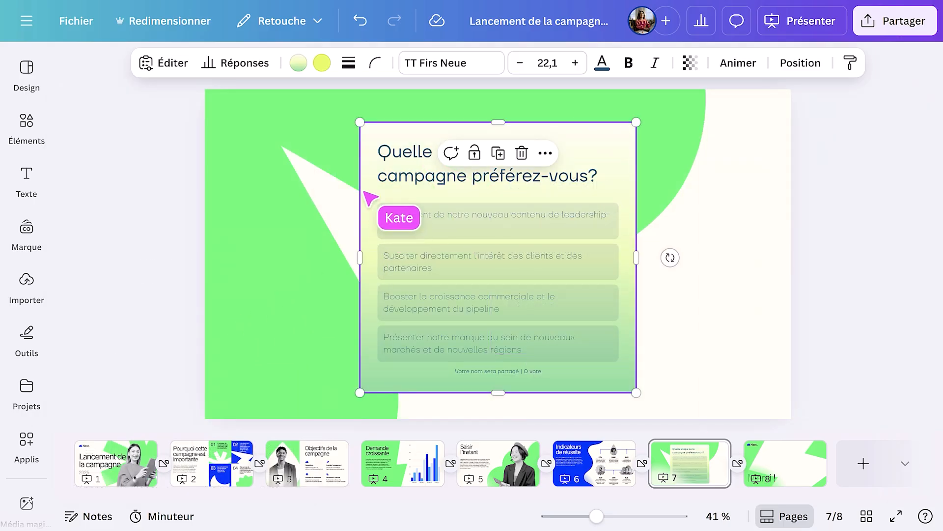
click(299, 69)
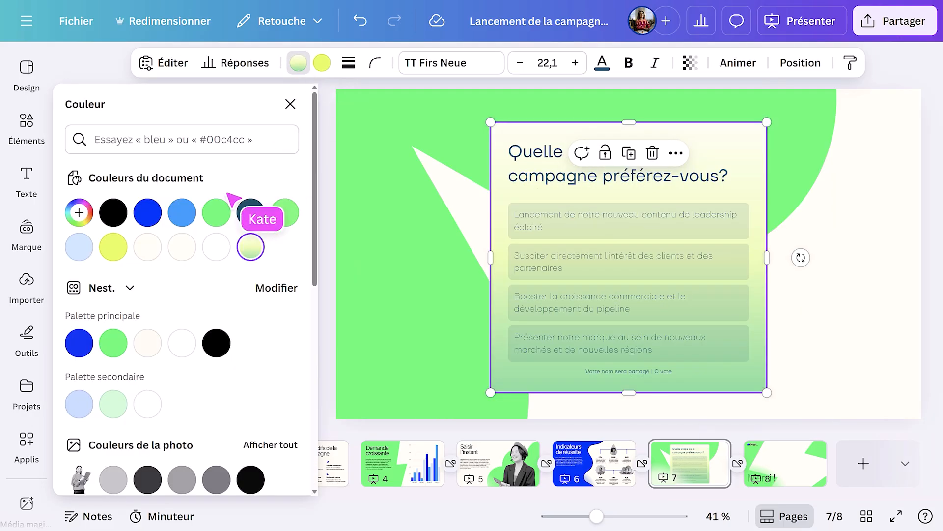
click(79, 342)
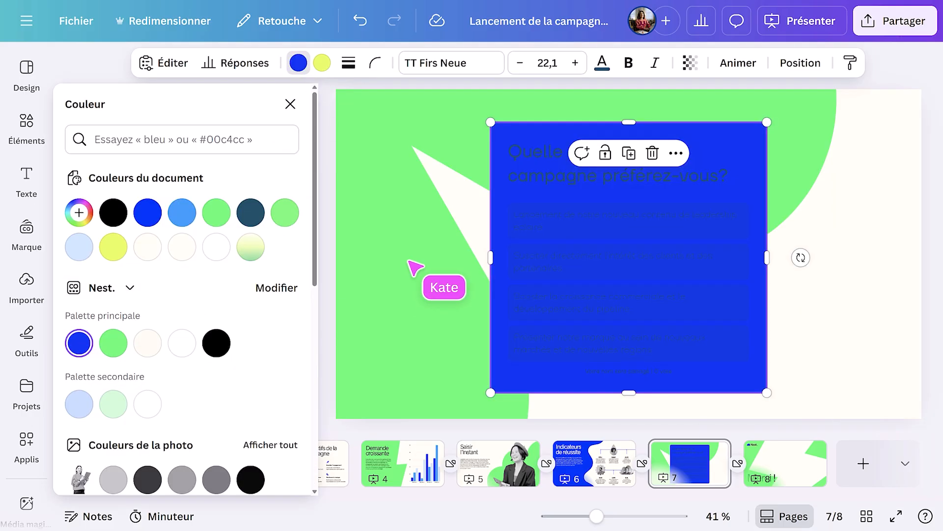
click(602, 62)
click(148, 246)
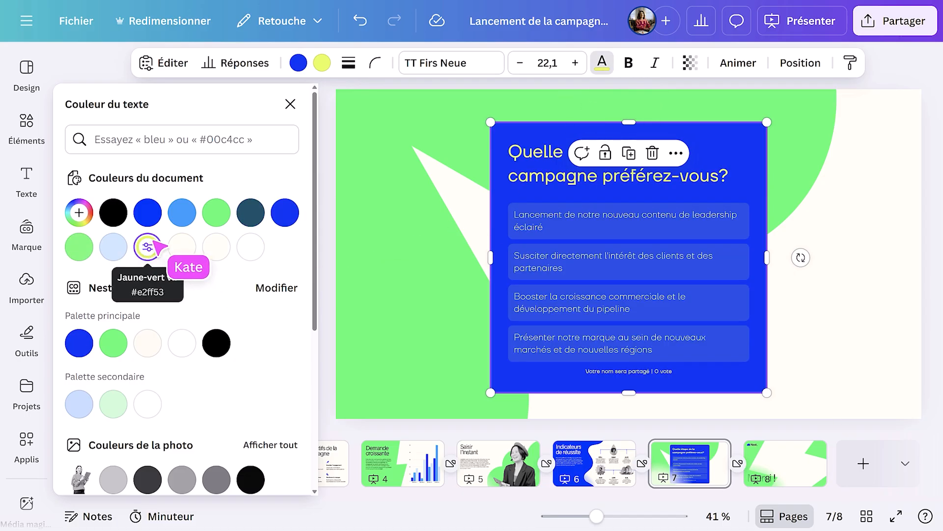
click(290, 104)
- Resize the poll card so its text is smaller and each option has more room, keeping it centred on page 7
drag(553, 258, 700, 260)
drag(702, 98, 612, 178)
drag(493, 216, 505, 194)
drag(499, 150, 498, 122)
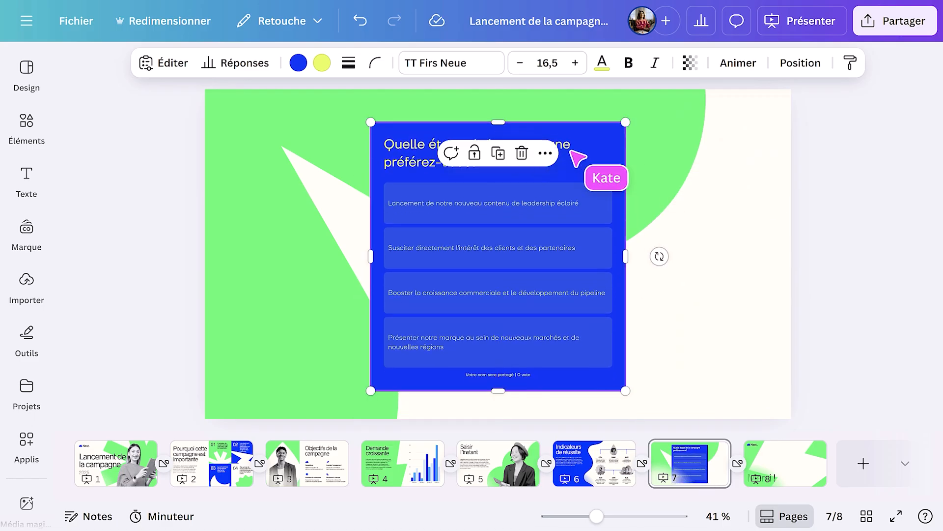
click(822, 242)
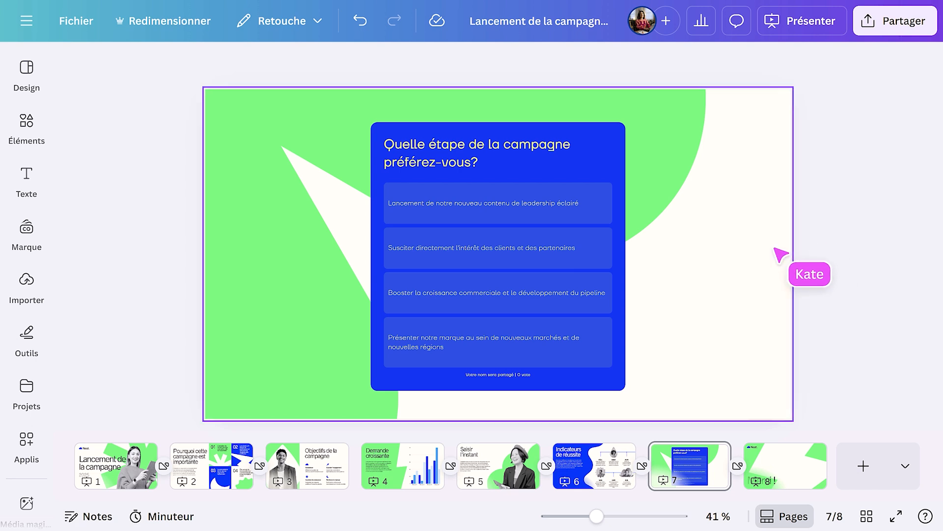
- Find the QR code generator by searching the elements for "Code QR" and give it page 7's copied link as its URL
click(30, 123)
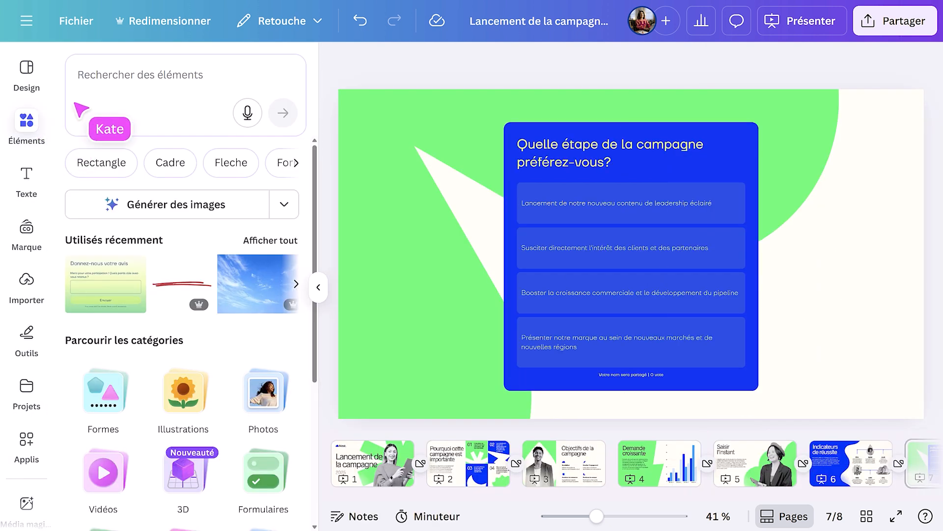
text(Code QR)
key(Return)
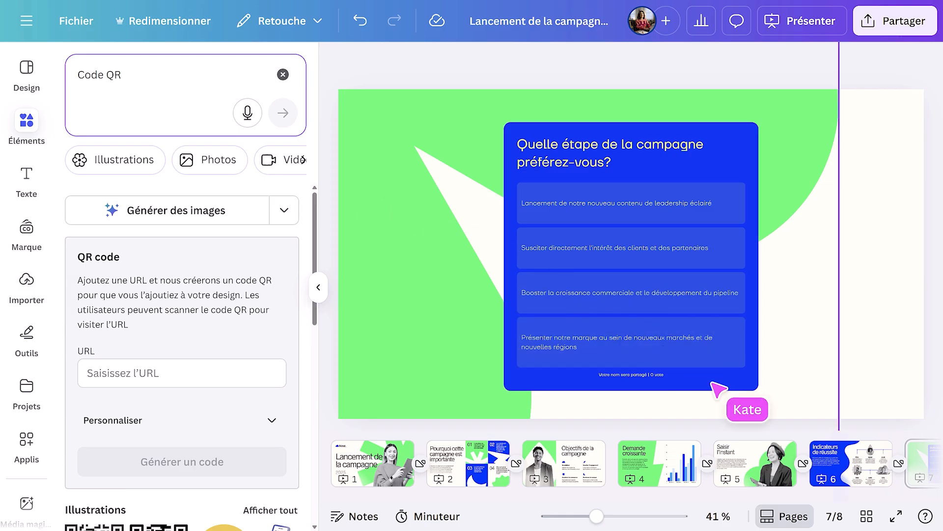
scroll(786, 462, right, 5)
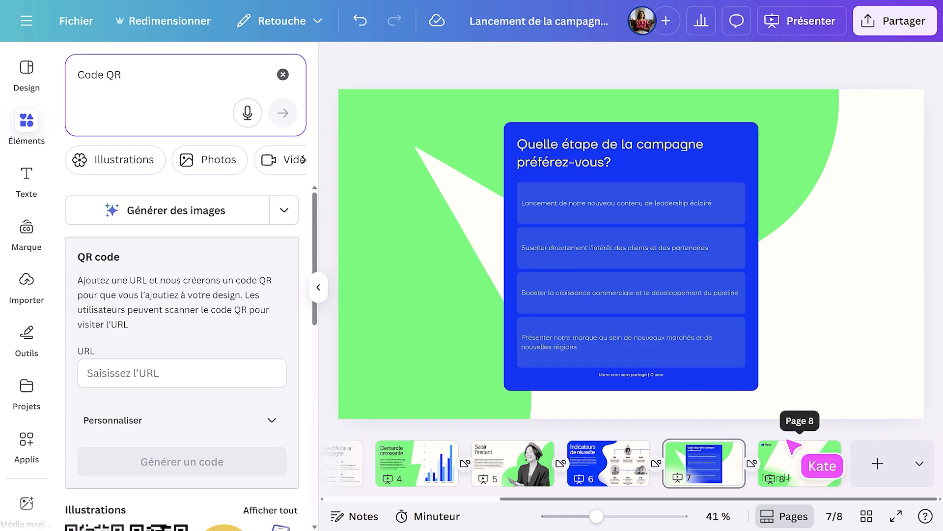
click(726, 451)
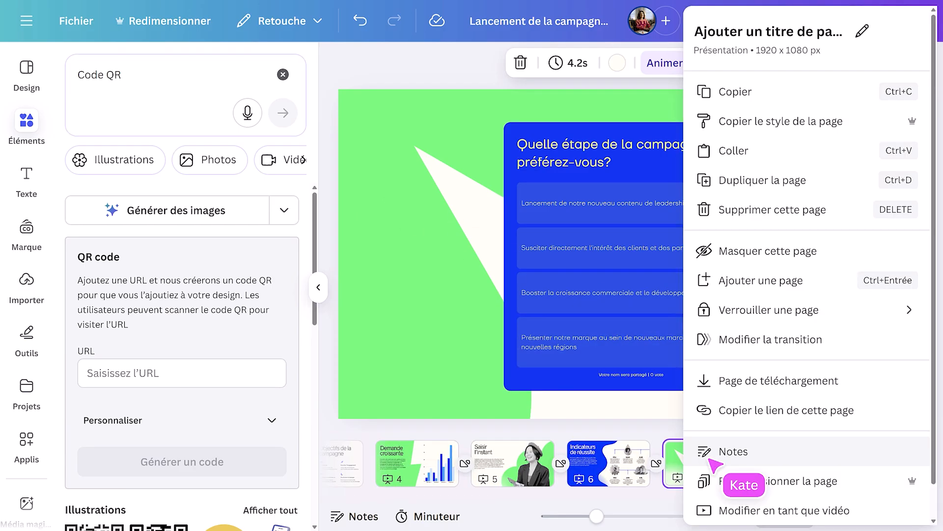
click(740, 422)
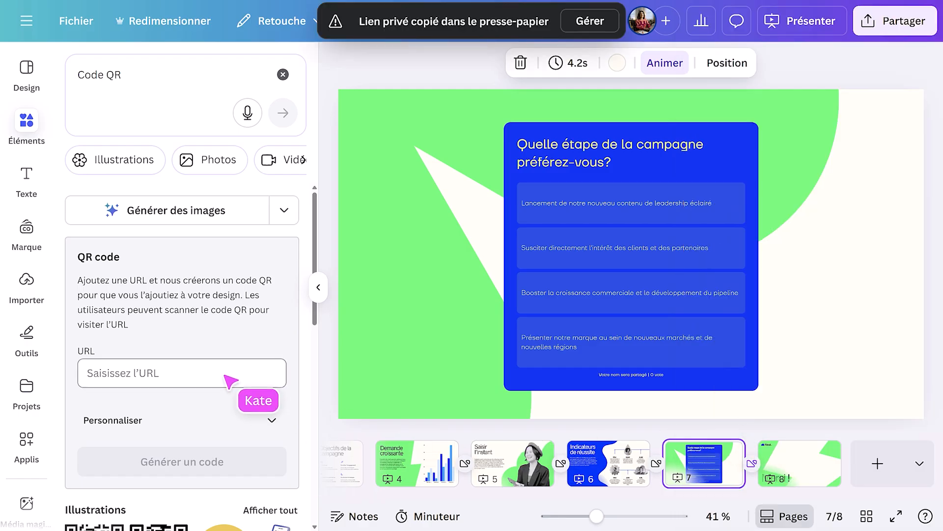
key(super+v)
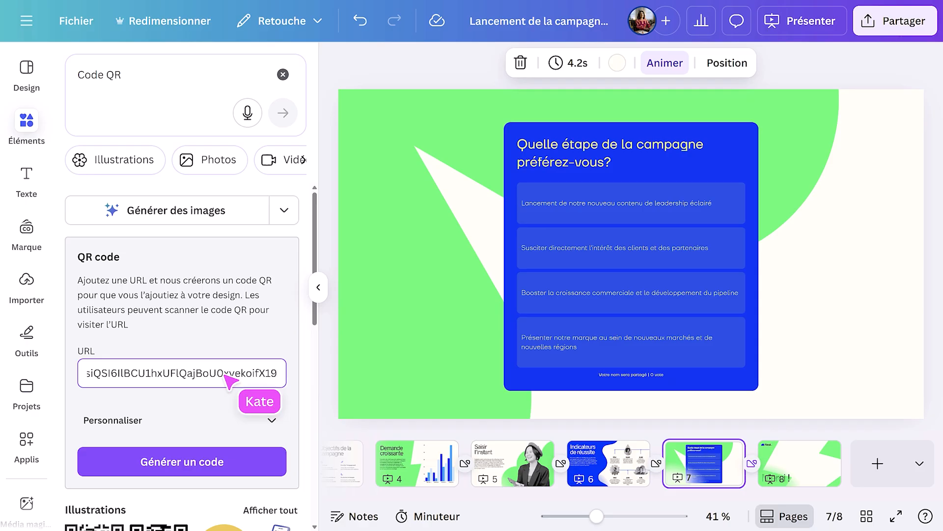
- Customise the QR code with the pasted off-white background colour and generate it onto page 7
click(270, 419)
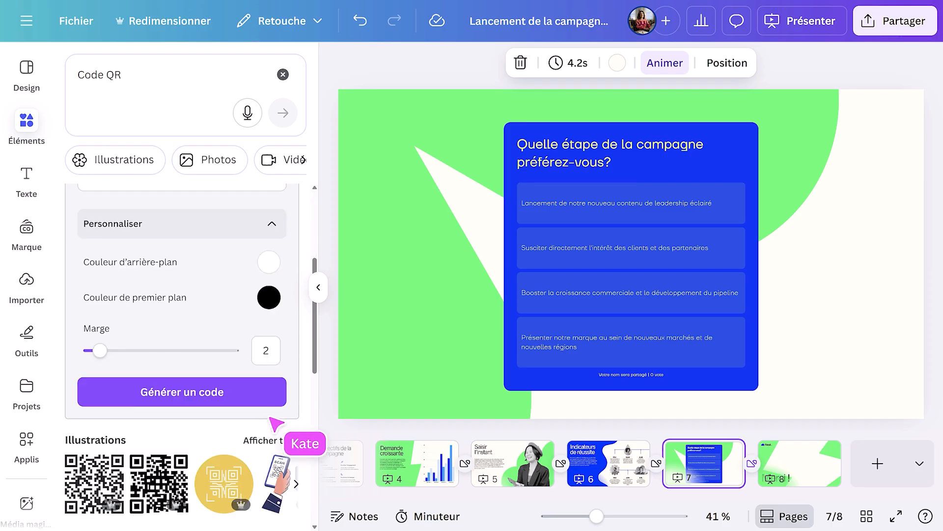
click(274, 265)
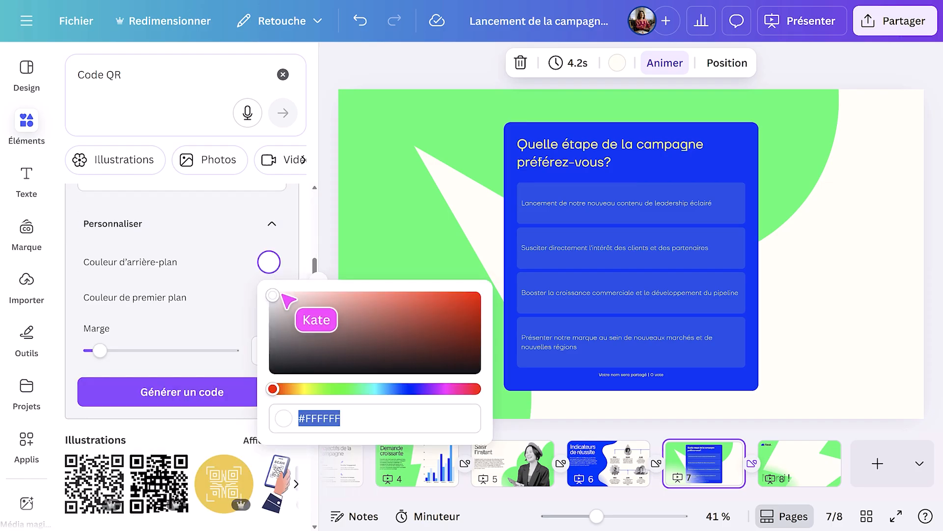
text(#FFFEF1)
click(239, 299)
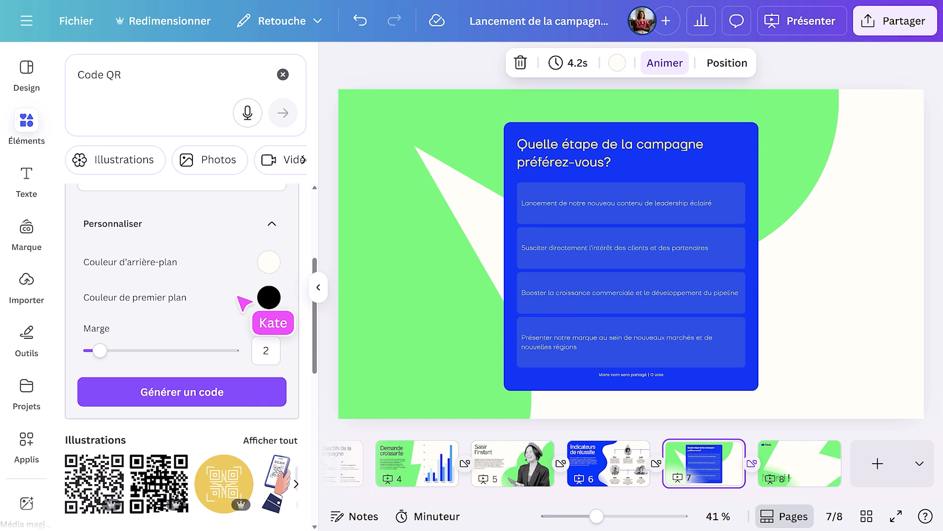
click(205, 393)
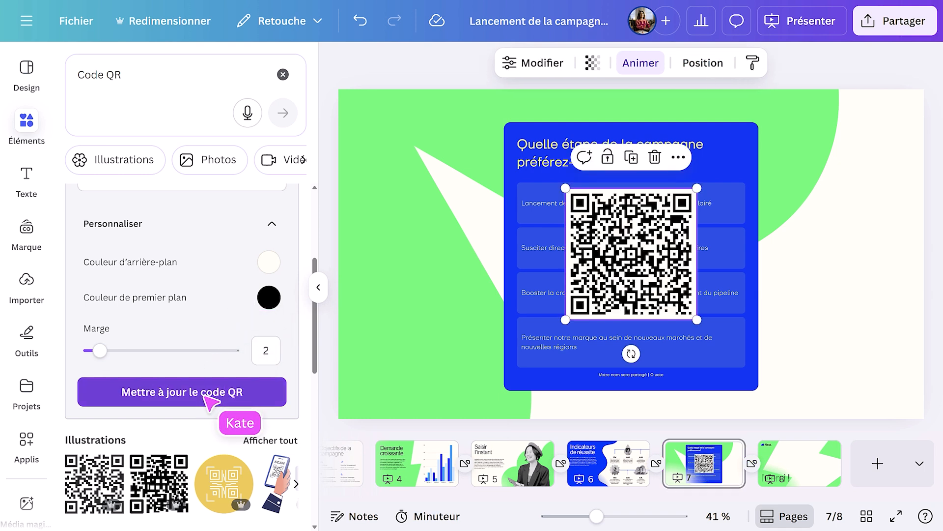
- Shrink the QR code to about half its size and place it in the lower-right corner of page 7
click(318, 287)
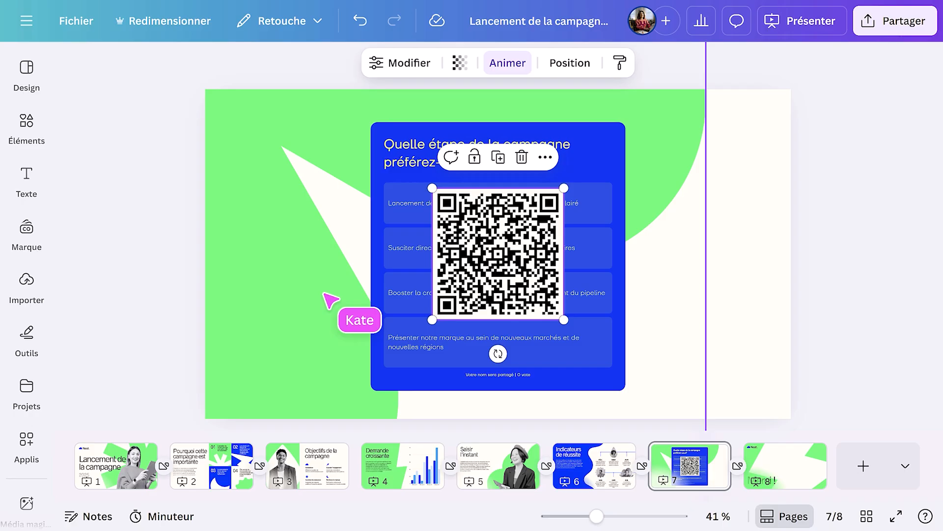
drag(433, 190, 724, 354)
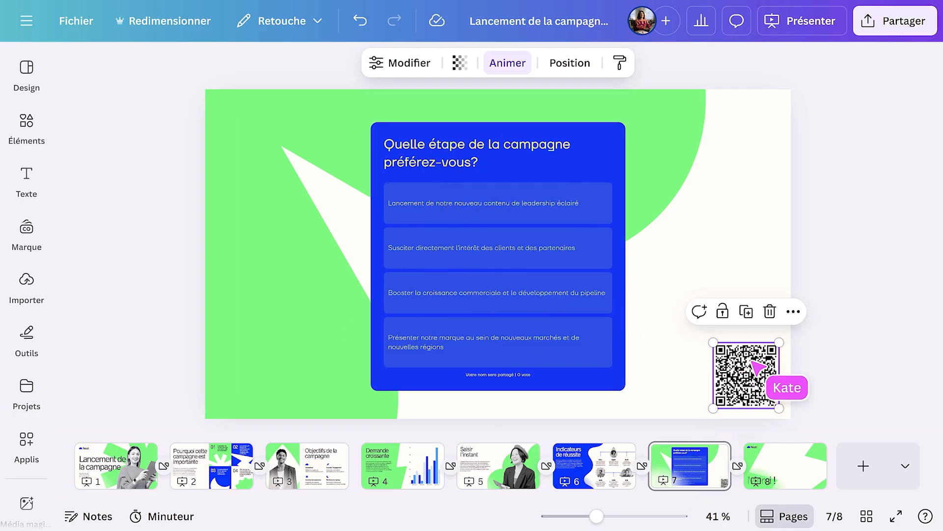
click(831, 366)
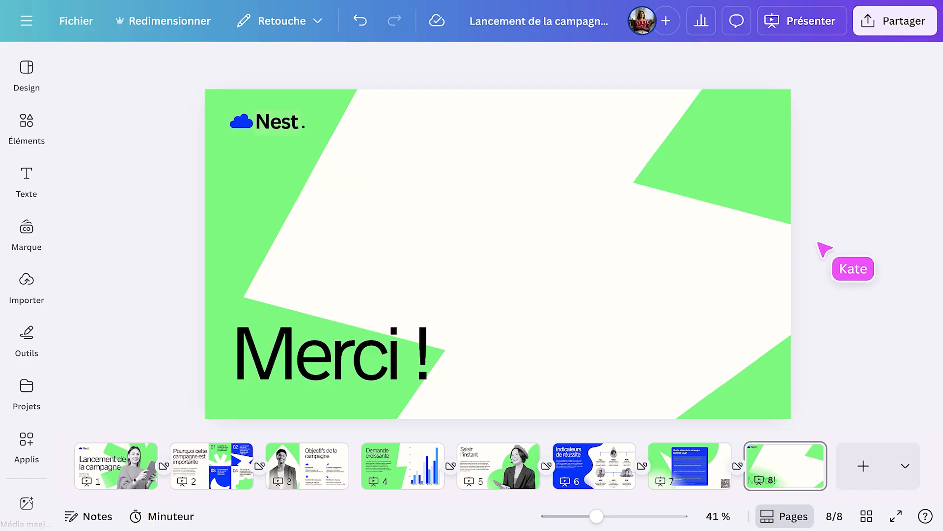
- Share the design with a colleague found by name, giving Modification access and sending a notification
click(890, 34)
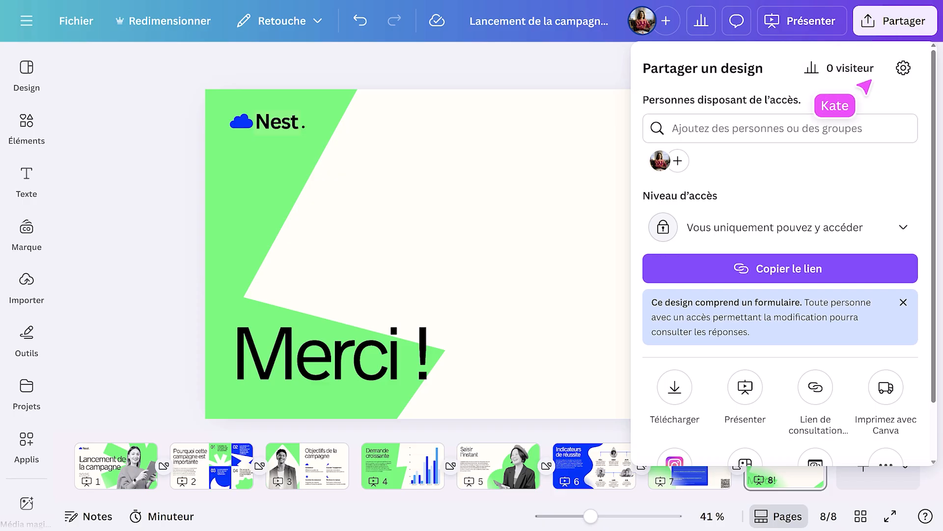
click(806, 135)
text(linda)
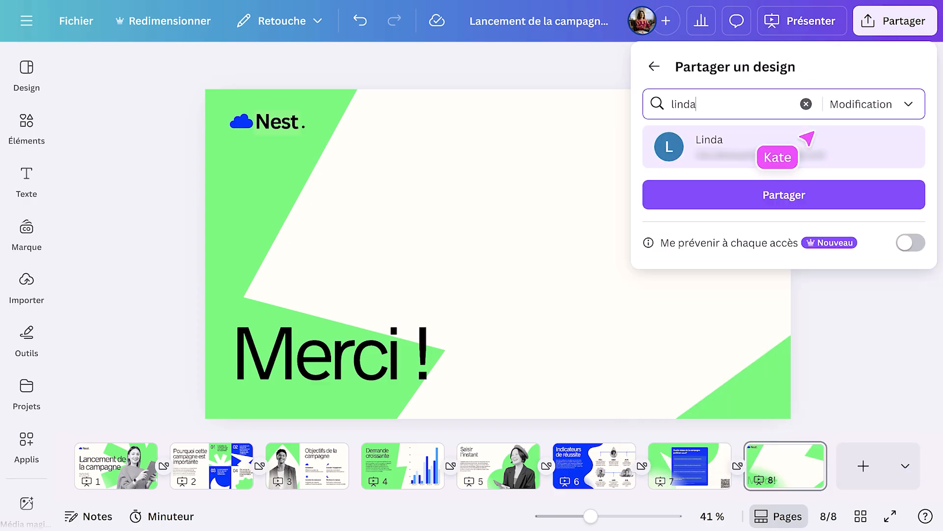
click(800, 146)
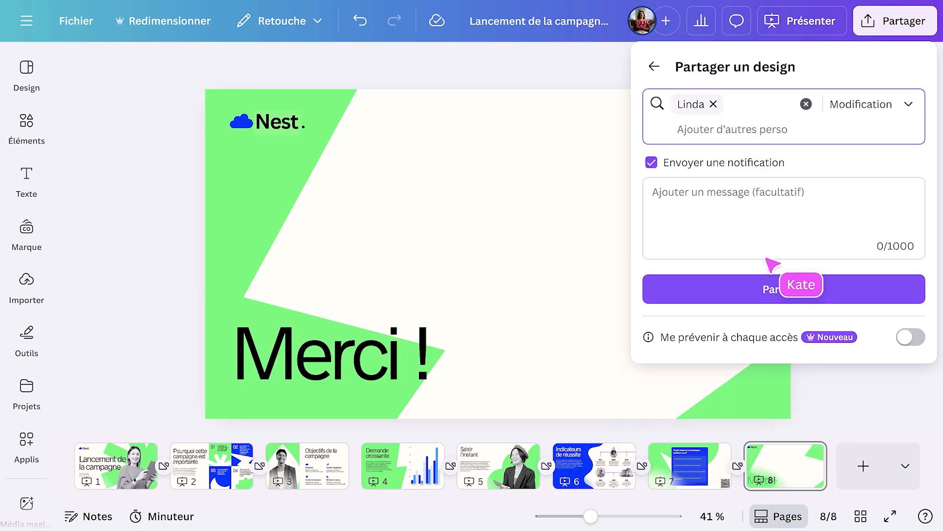
click(757, 290)
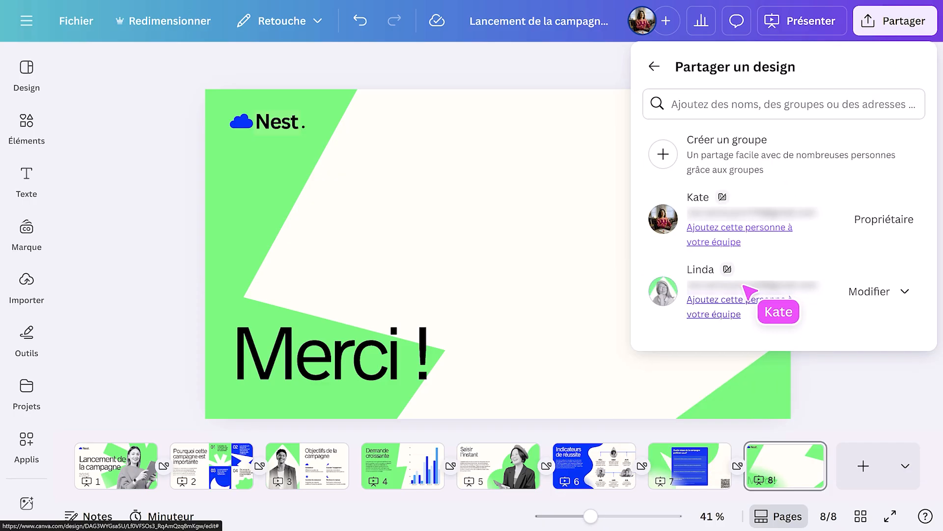
click(655, 68)
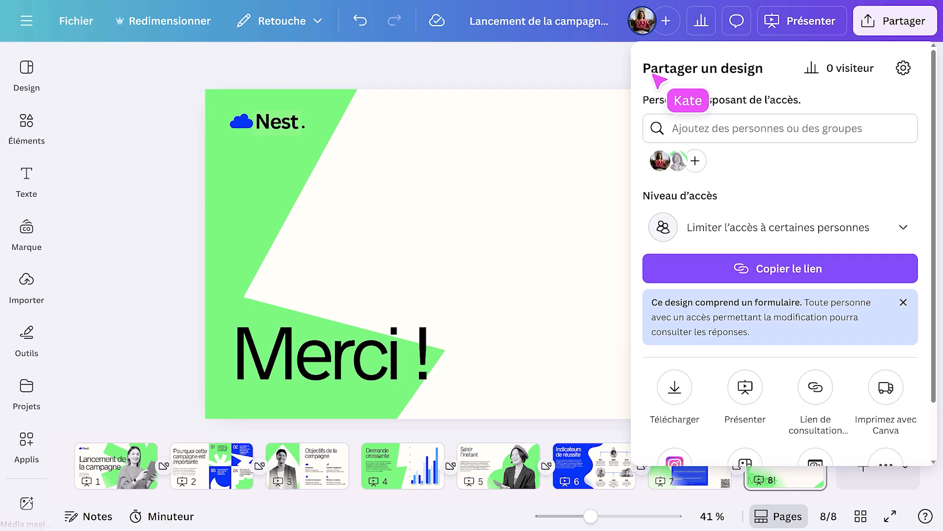
- Set the design's access level to the Weberstein team with Modifier rights and copy the sharing link
click(786, 231)
click(773, 338)
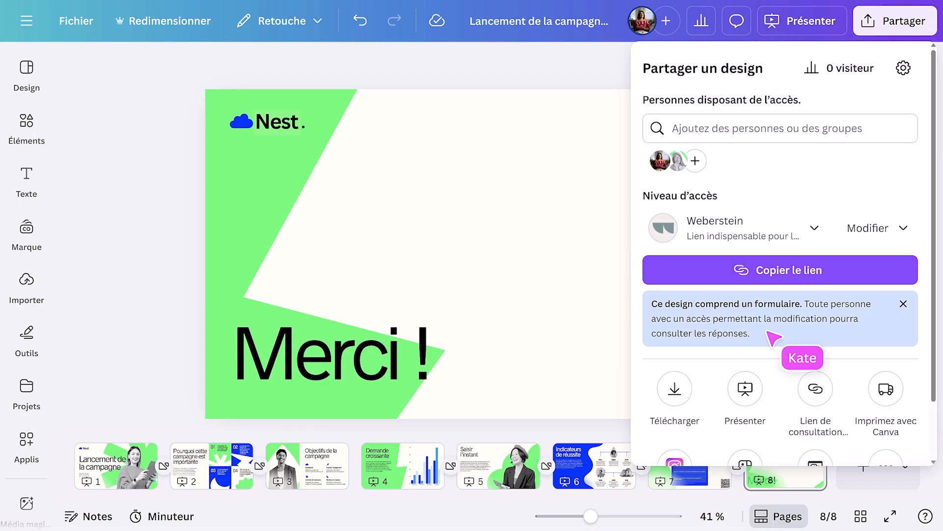
click(786, 274)
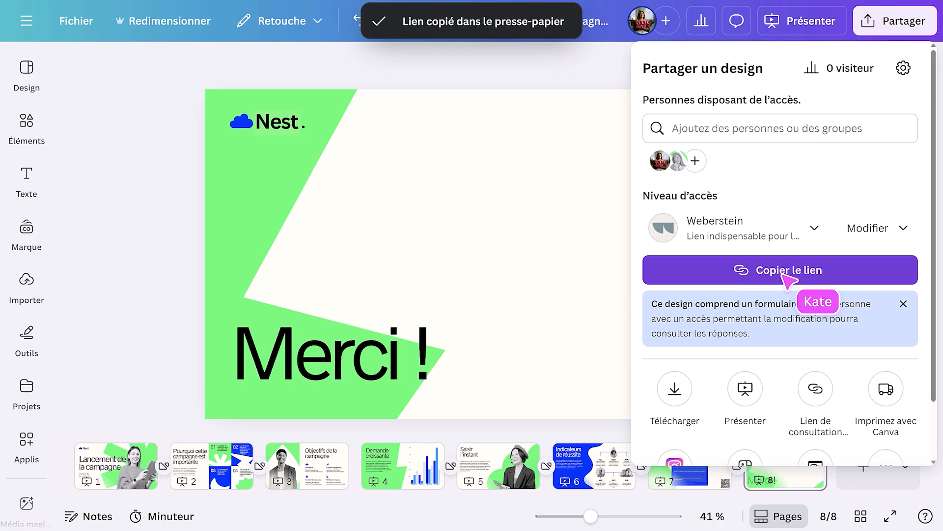
- Create a public view-only link (Lien de consultation public) for the design and return to the sharing options
click(816, 388)
click(820, 378)
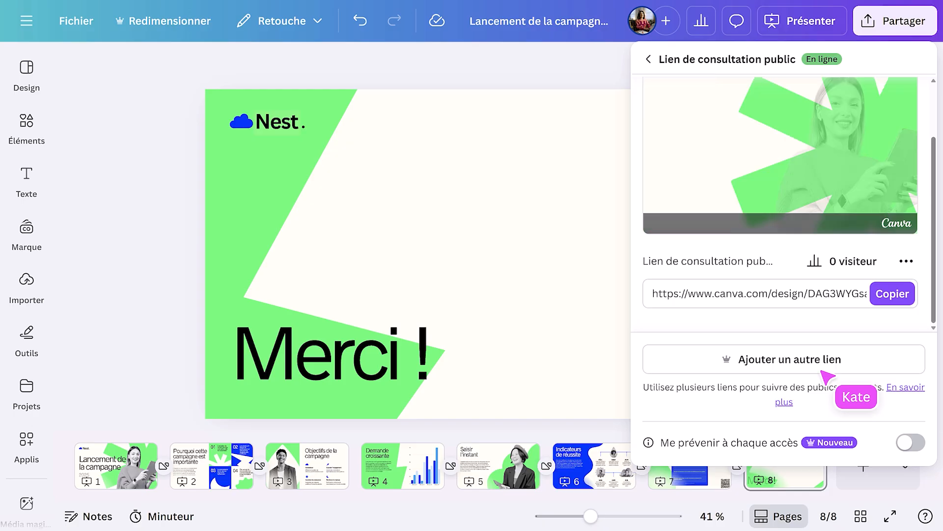
mouse_move(711, 158)
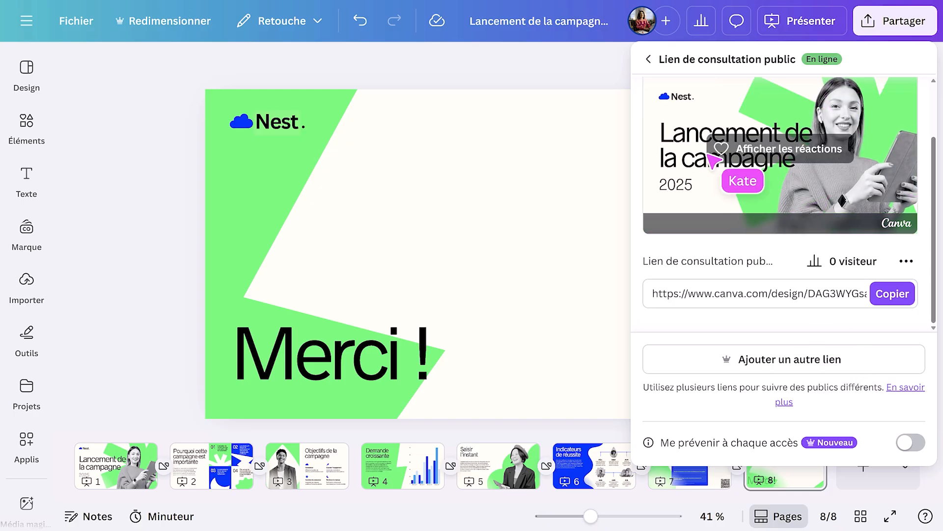
click(650, 59)
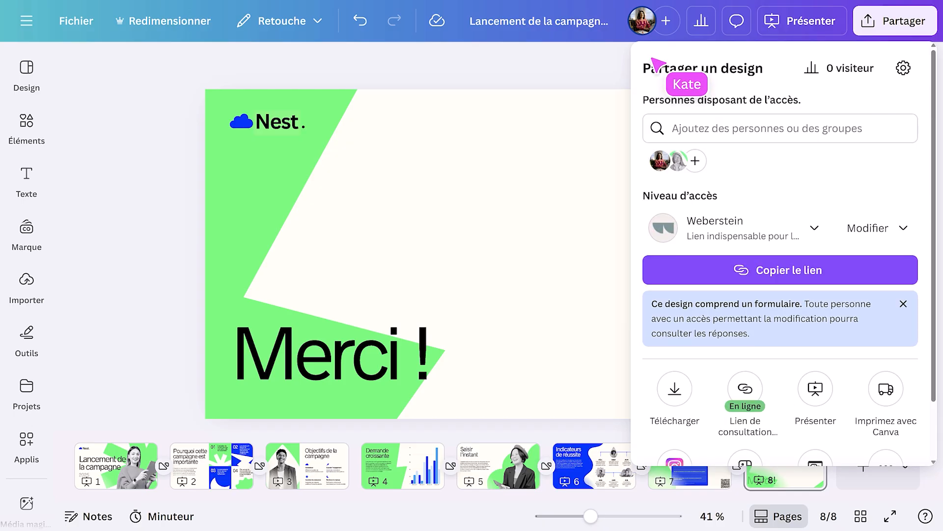
- Download pages 1–8 of the deck as a PDF standard file
click(674, 389)
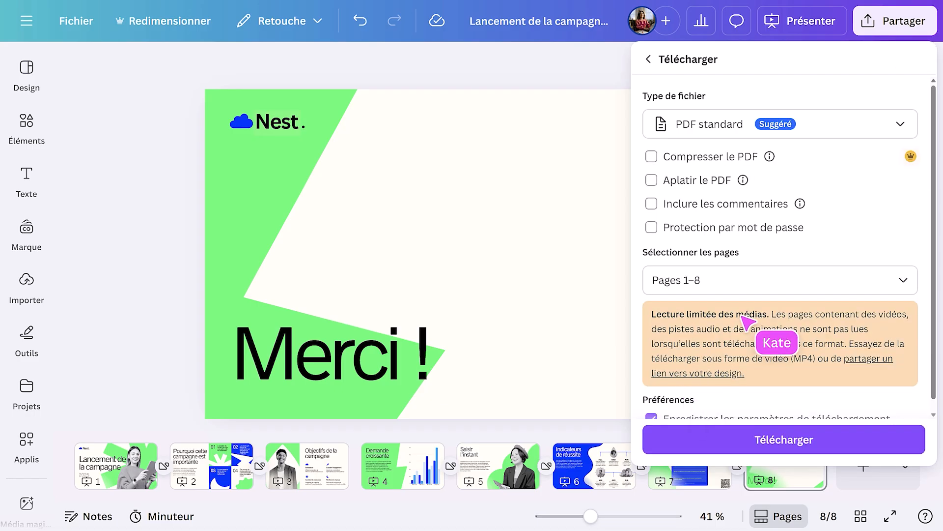
click(836, 125)
click(828, 180)
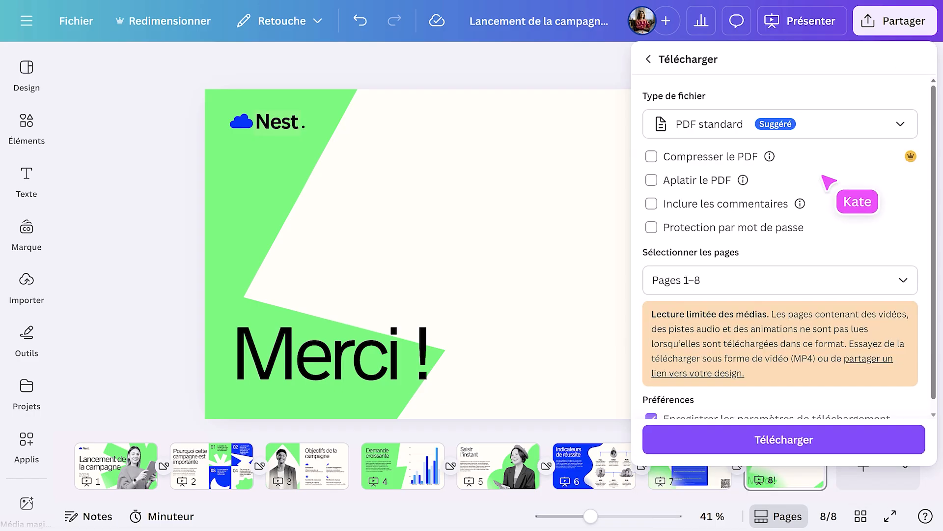
click(799, 441)
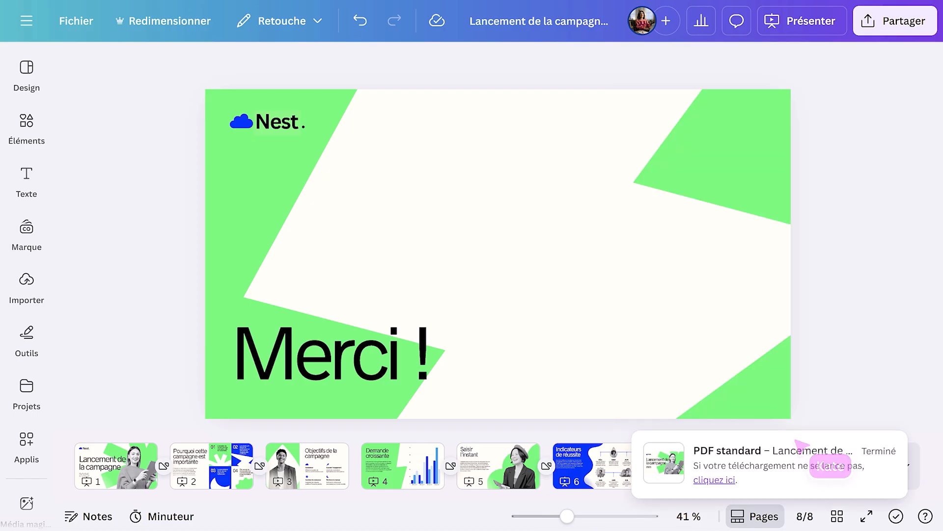